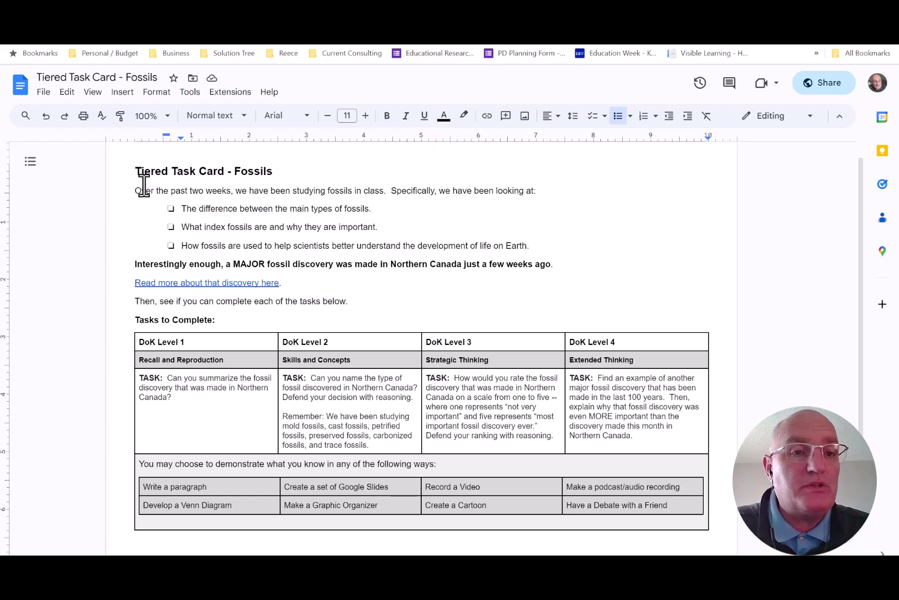
- Highlight the task card's title, introduction, discovery sentence with link, and the DoK task table
left_click_drag(135, 171, 542, 246)
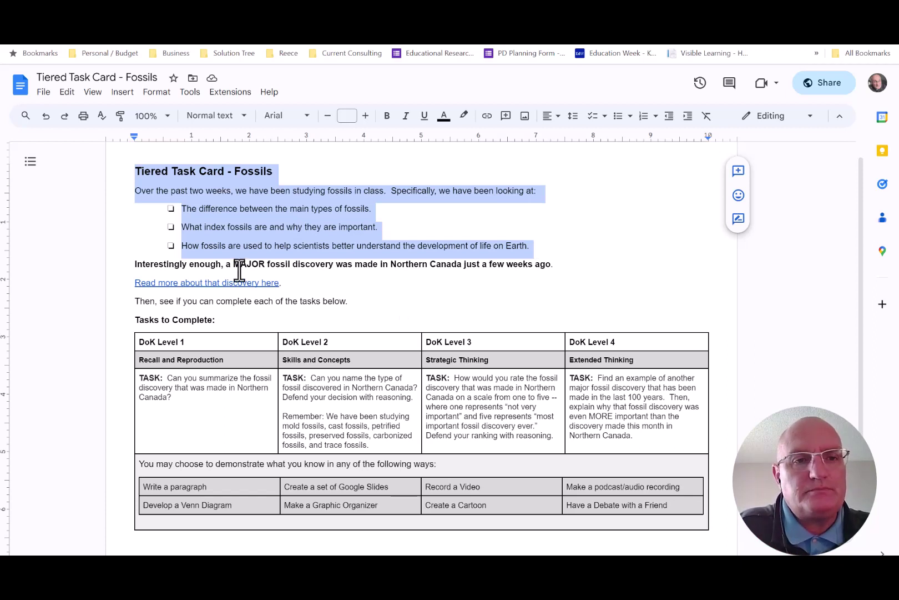
left_click_drag(133, 264, 291, 283)
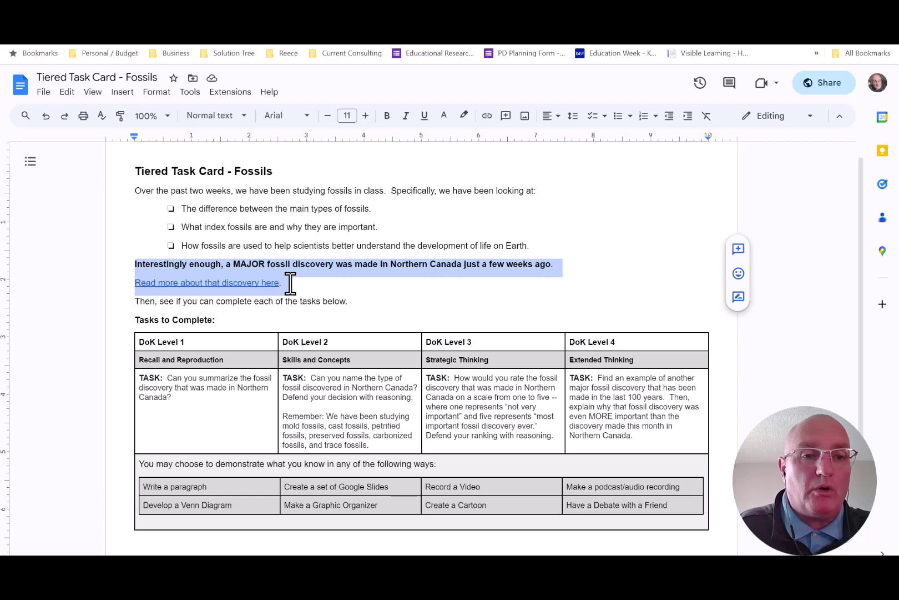
left_click(252, 318)
left_click_drag(135, 342, 576, 473)
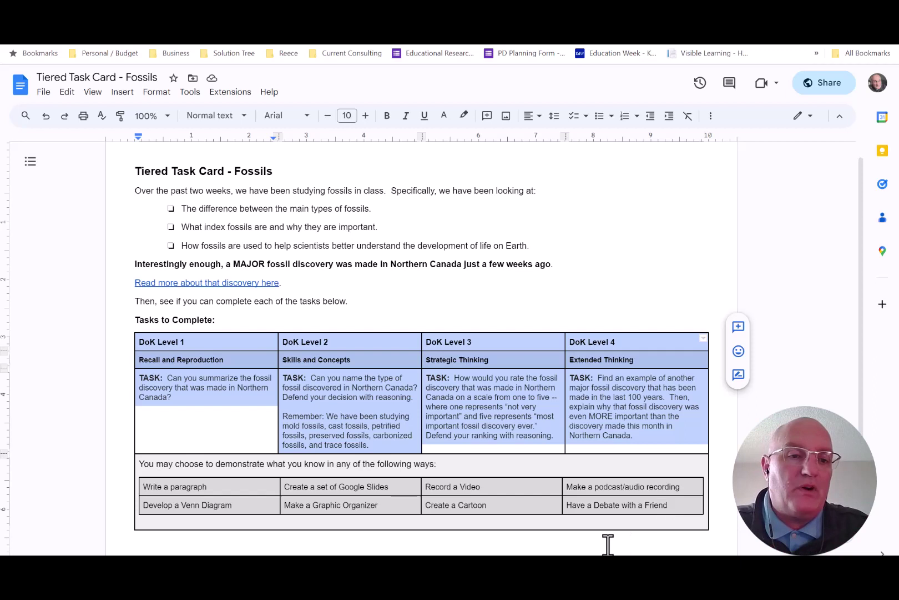
left_click(169, 428)
- Highlight the DoK Level 1 and Level 4 columns and all four levels, then select the Level 1 question
left_click_drag(138, 341, 211, 405)
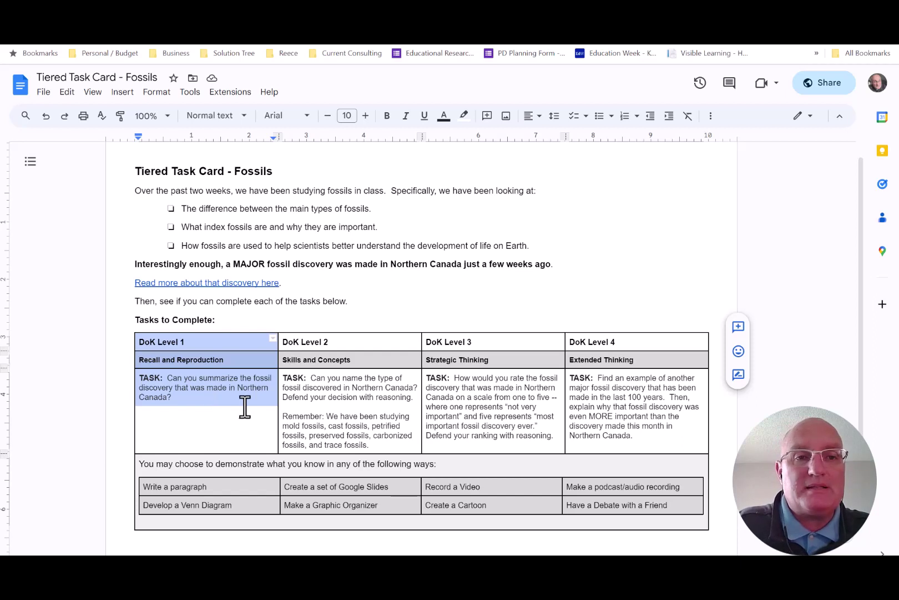
left_click(602, 415)
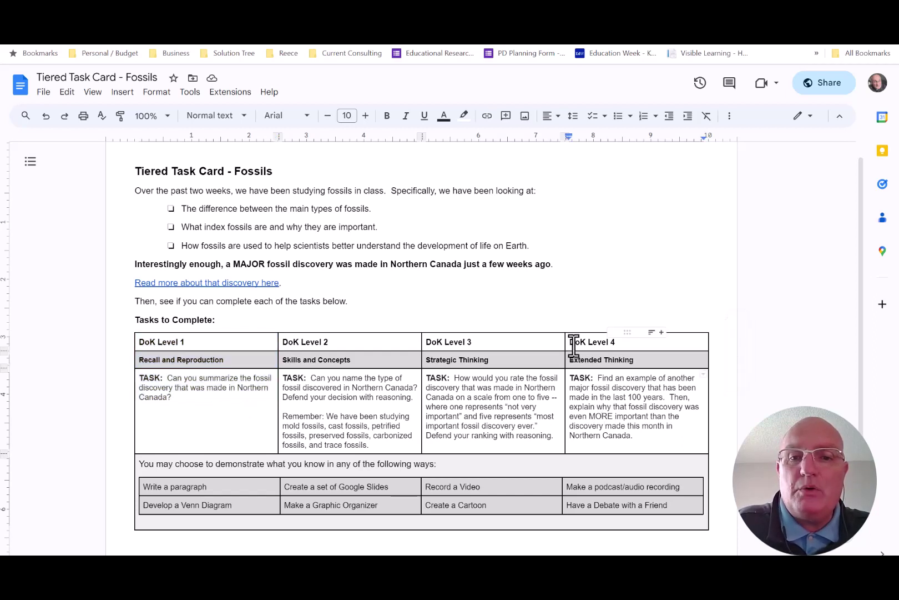
left_click_drag(572, 341, 640, 418)
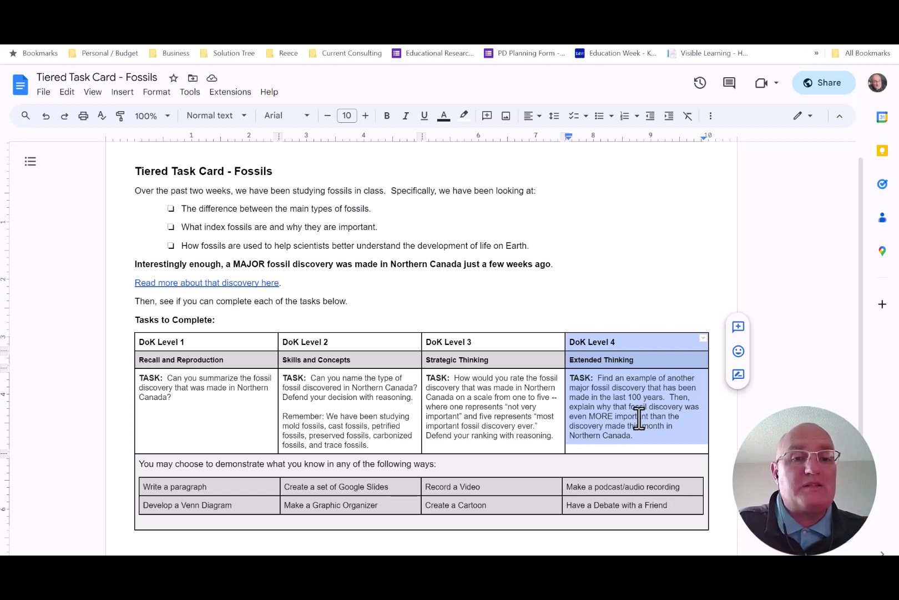
left_click(203, 401)
left_click_drag(141, 341, 592, 400)
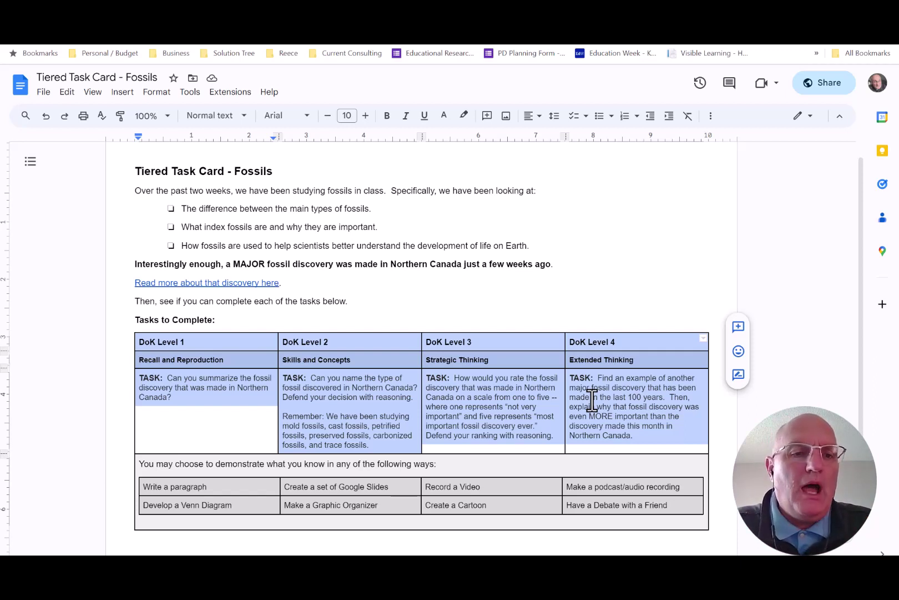
left_click(193, 404)
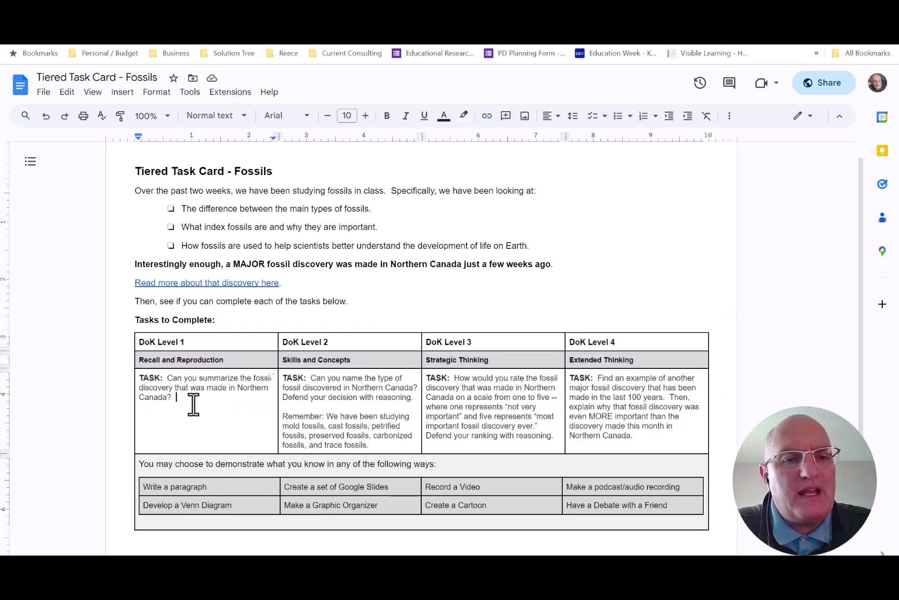
left_click_drag(193, 404, 166, 379)
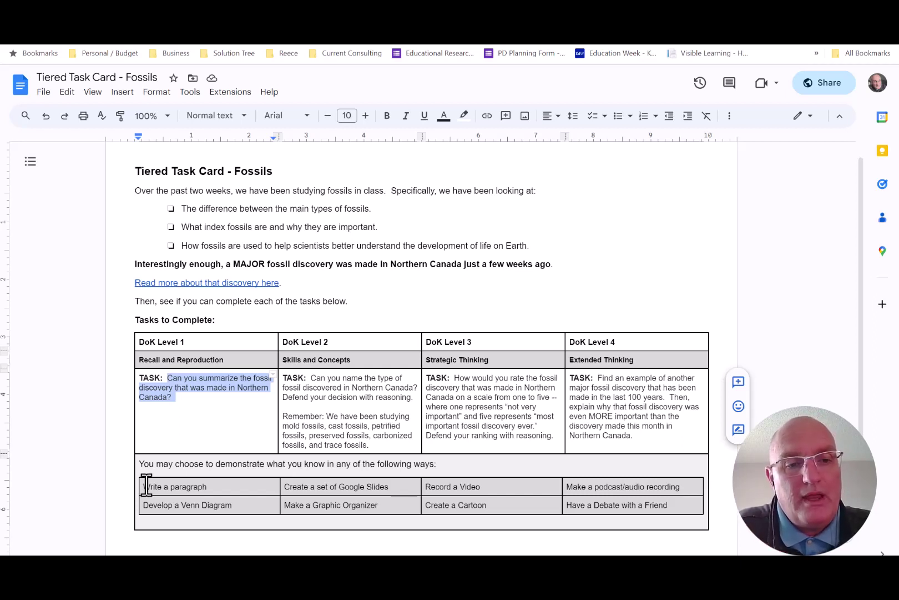
- Highlight the ways-to-demonstrate options and DoK 2–4 task cells, then move to a new ChatGPT chat
left_click_drag(143, 486, 674, 519)
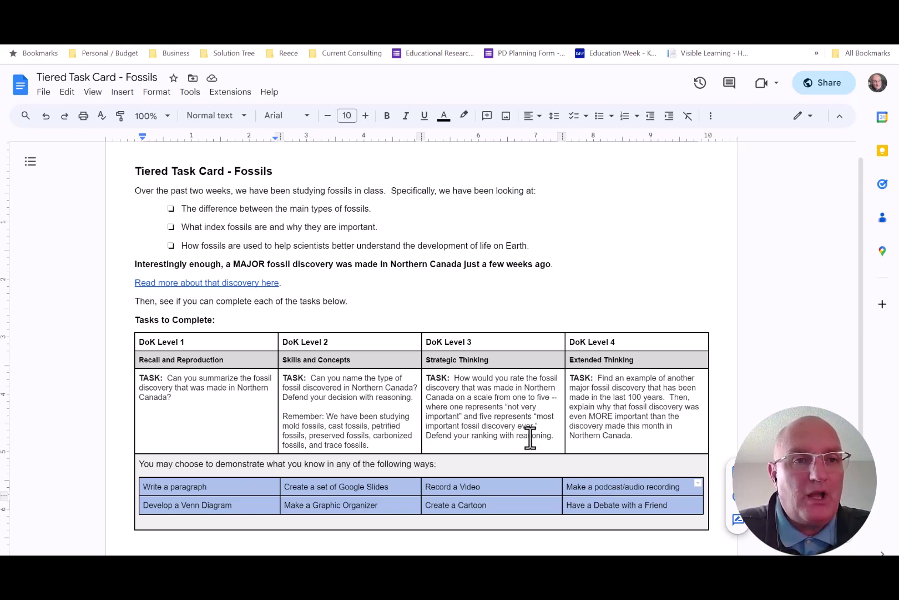
left_click(502, 428)
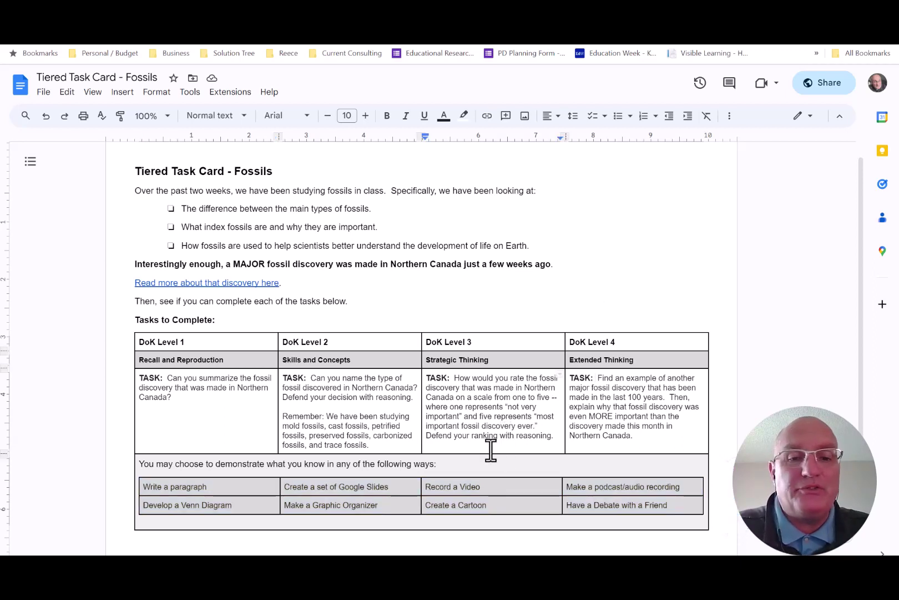
left_click(487, 503)
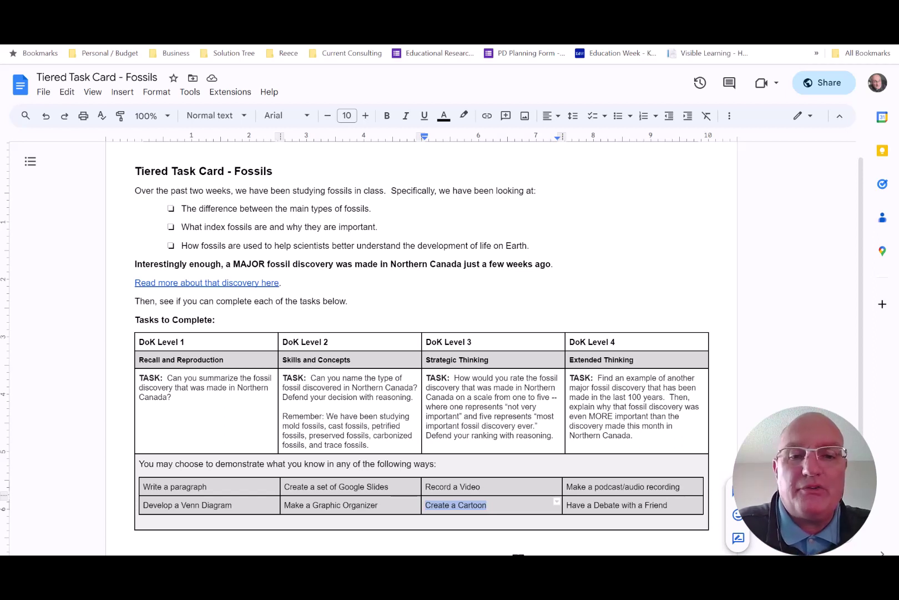
left_click(516, 425)
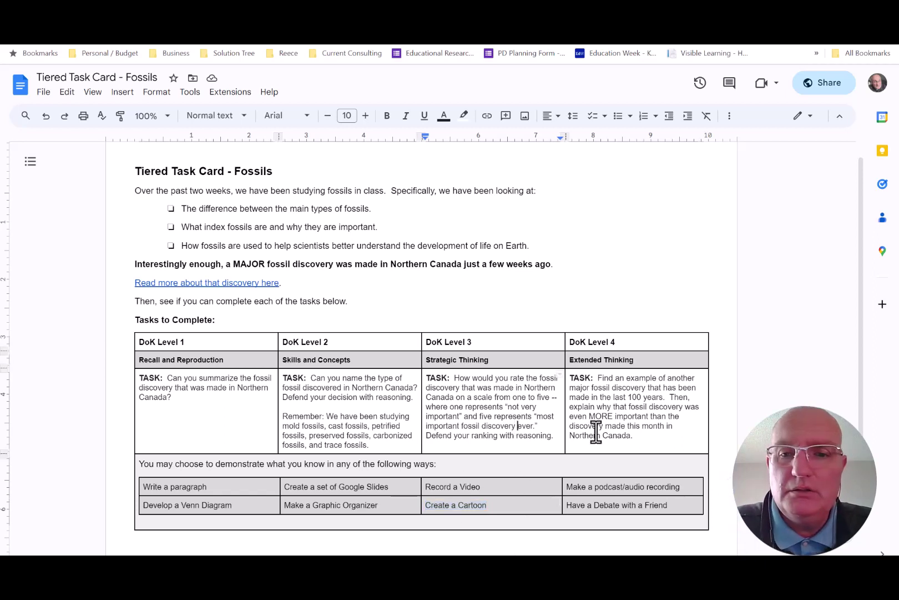
left_click_drag(671, 425, 243, 404)
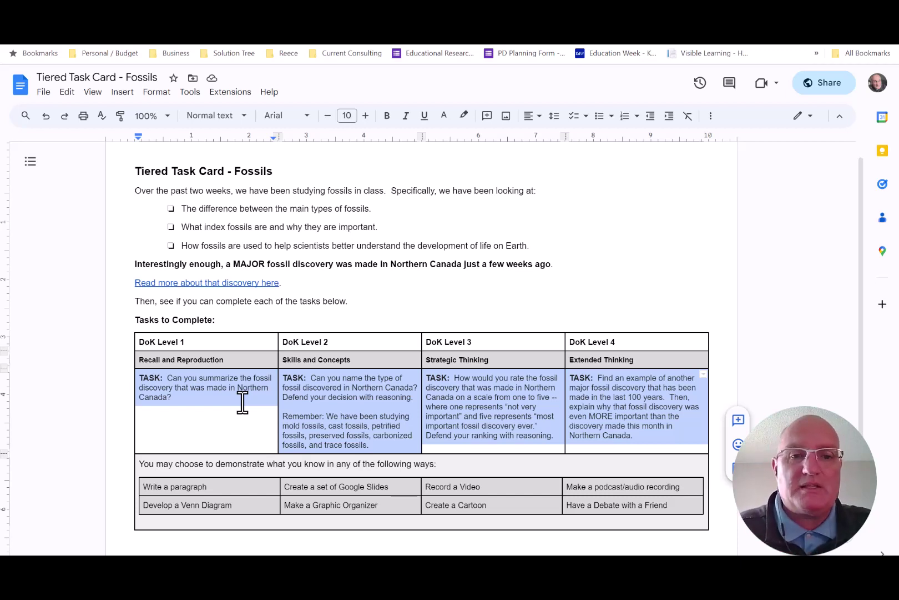
left_click(408, 271)
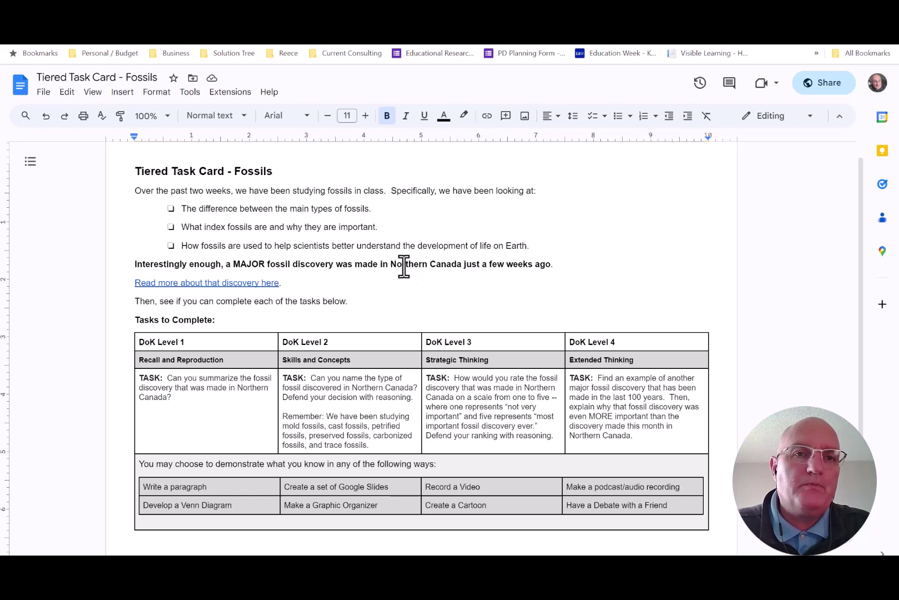
key("ctrl+Tab")
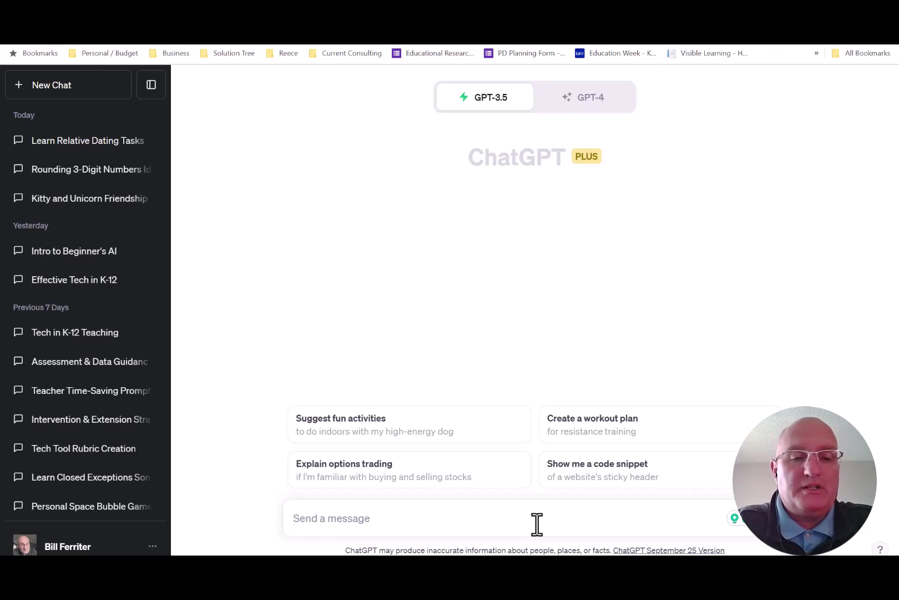
- Enter the prompt: 'I am third grade teacher. I am teaching rounding. Please give me four tasks leveled by DOK…'
type("I am thi")
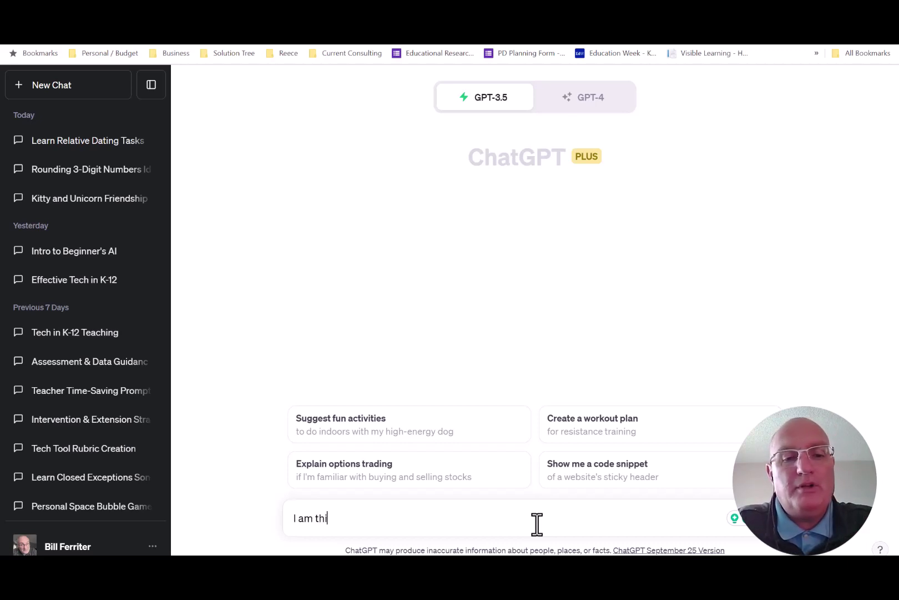
type("rd grade t")
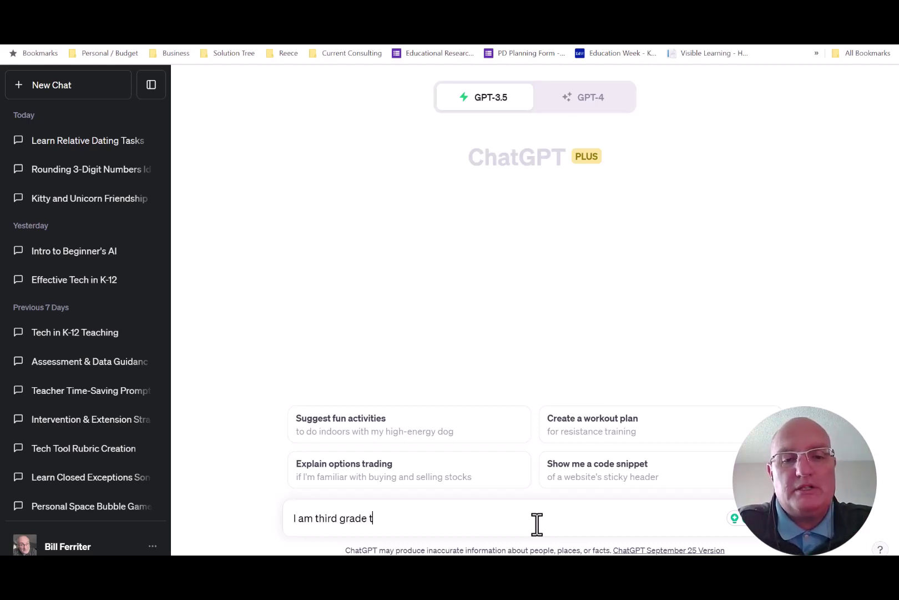
type("eacher.  I am t")
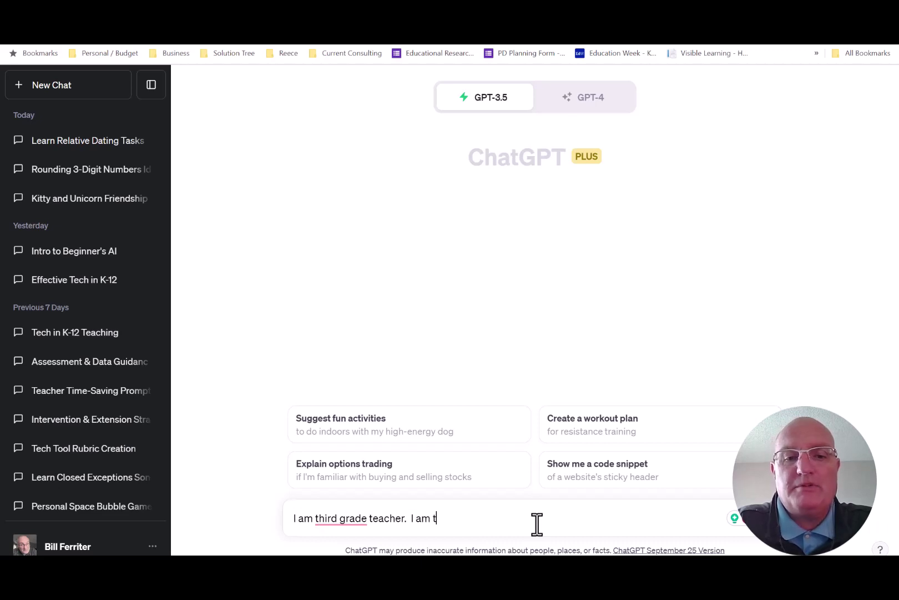
type("eaching rounding")
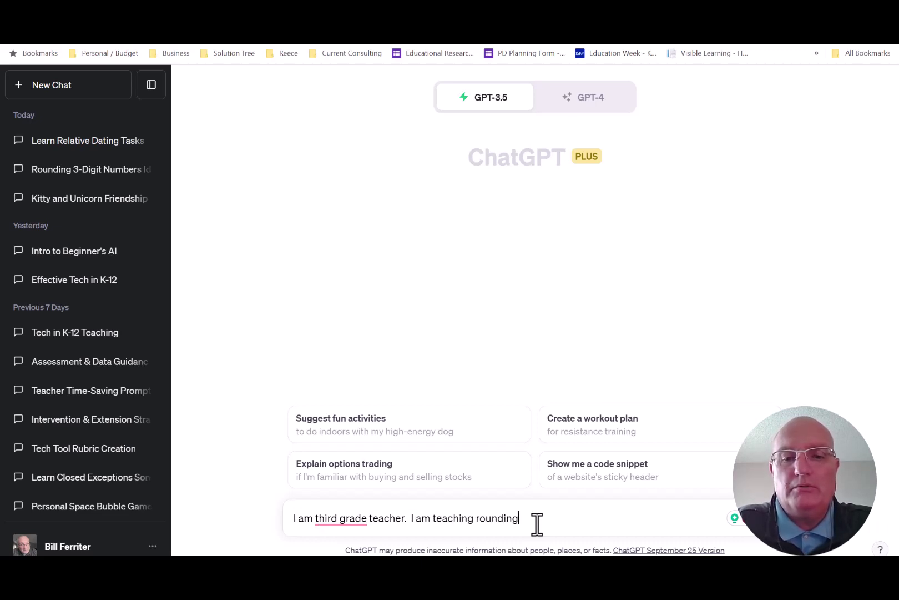
type(".  Please ")
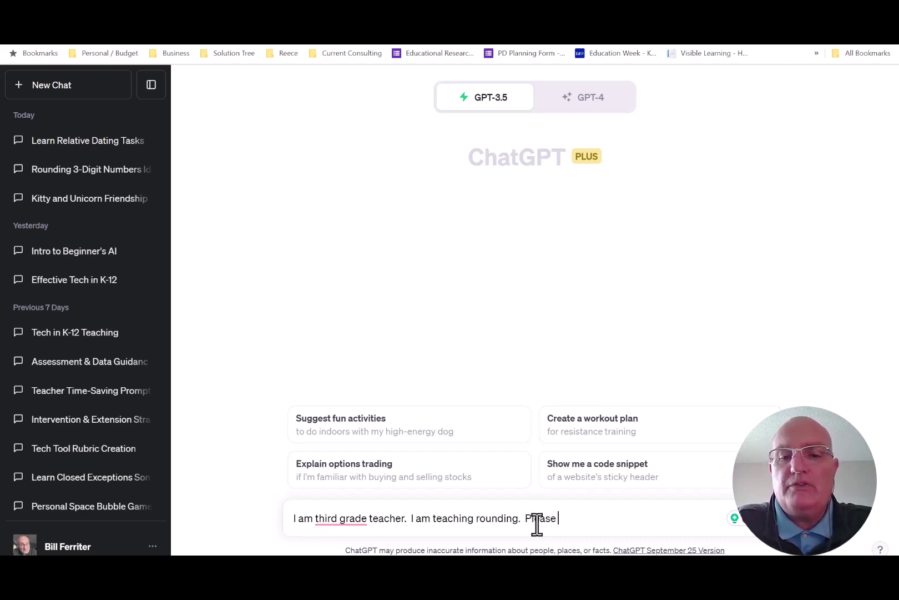
type("give me th")
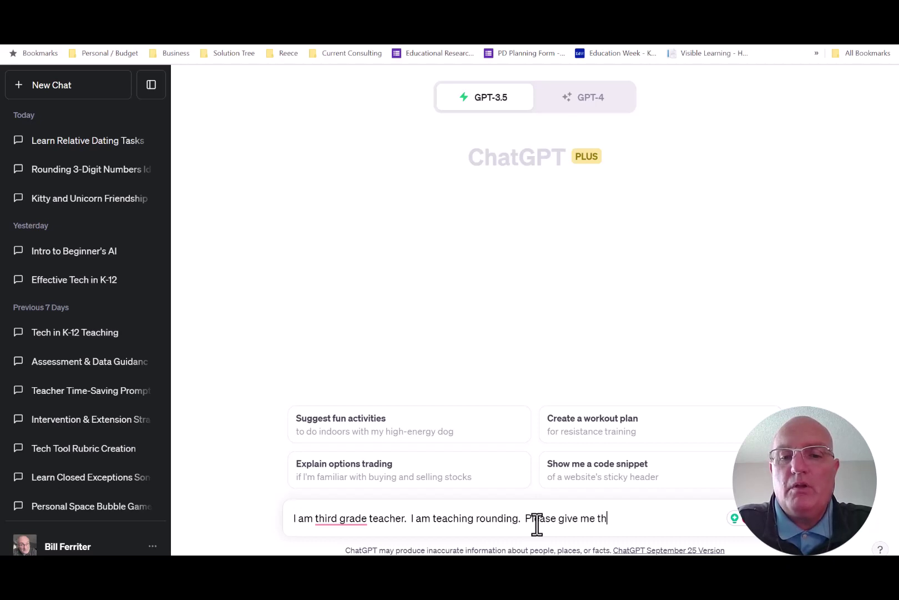
key("BackSpace")
key("BackSpace")
type("four tasks ")
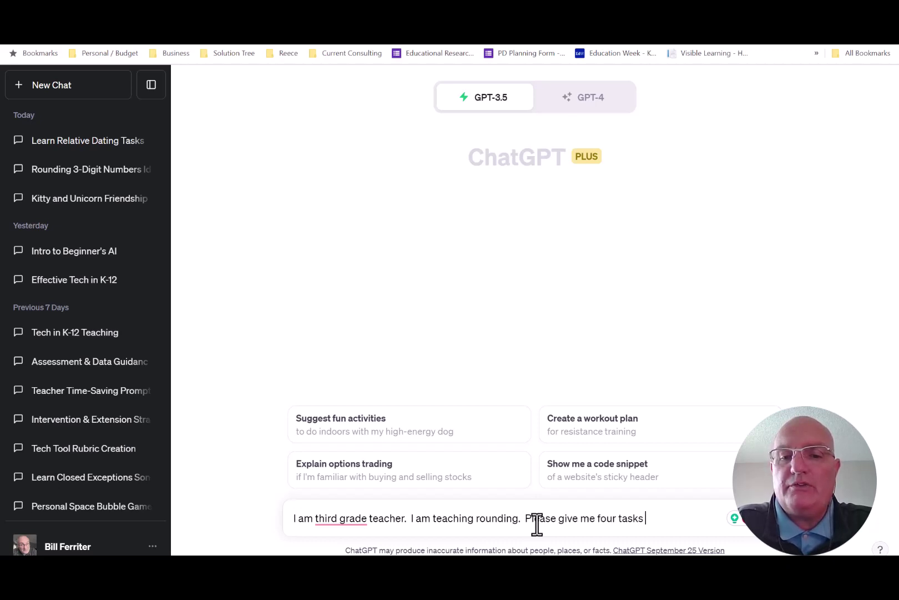
type("leveled ")
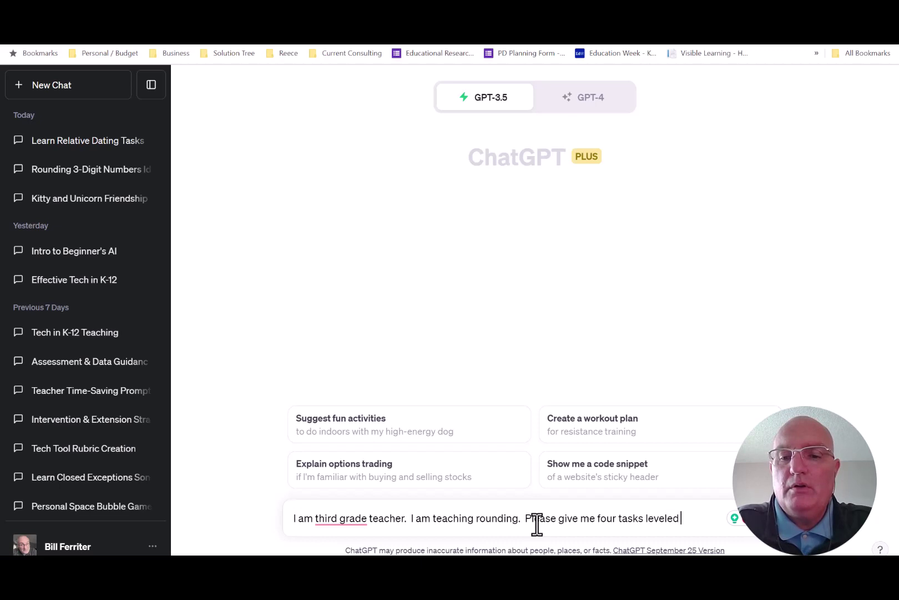
type("by DOK that ")
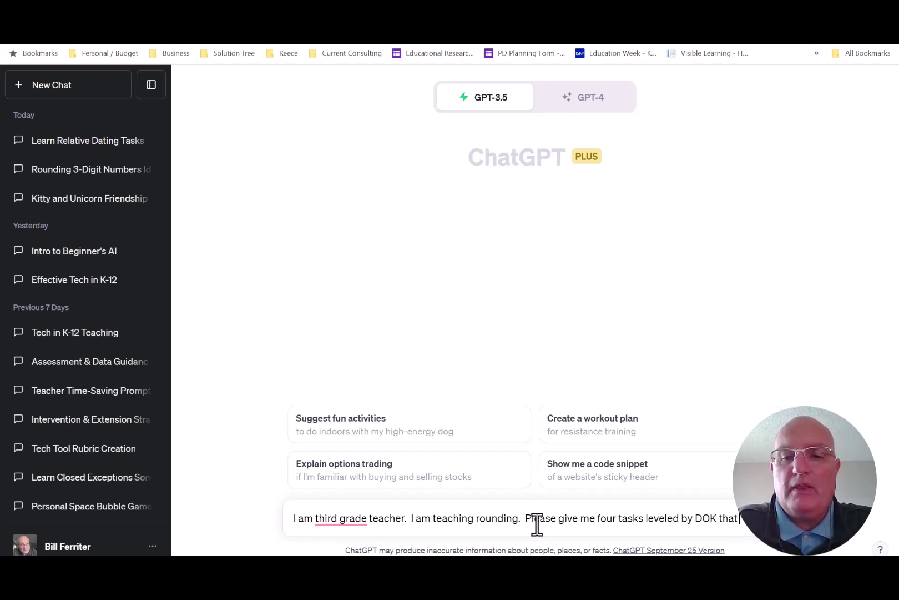
type("third graders")
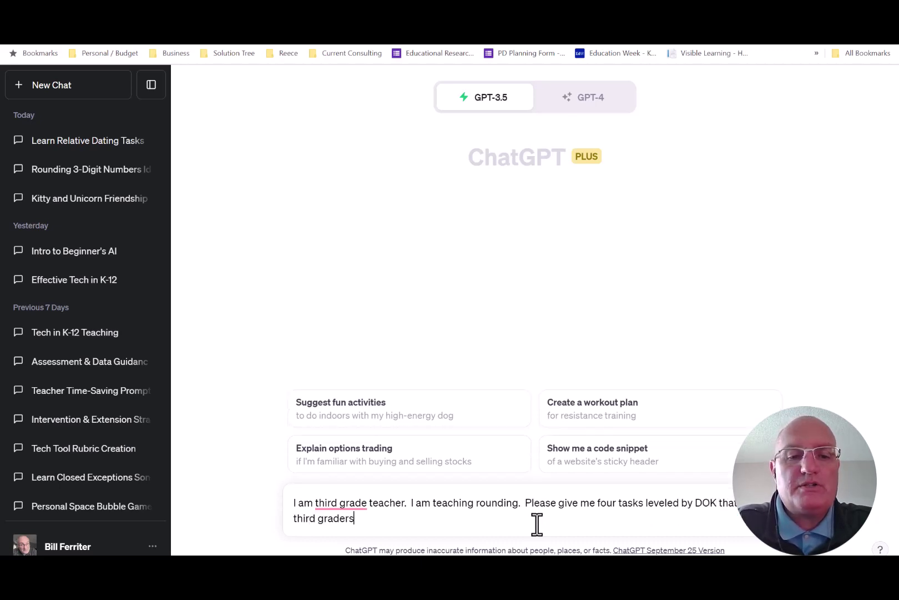
type(" can complete to ")
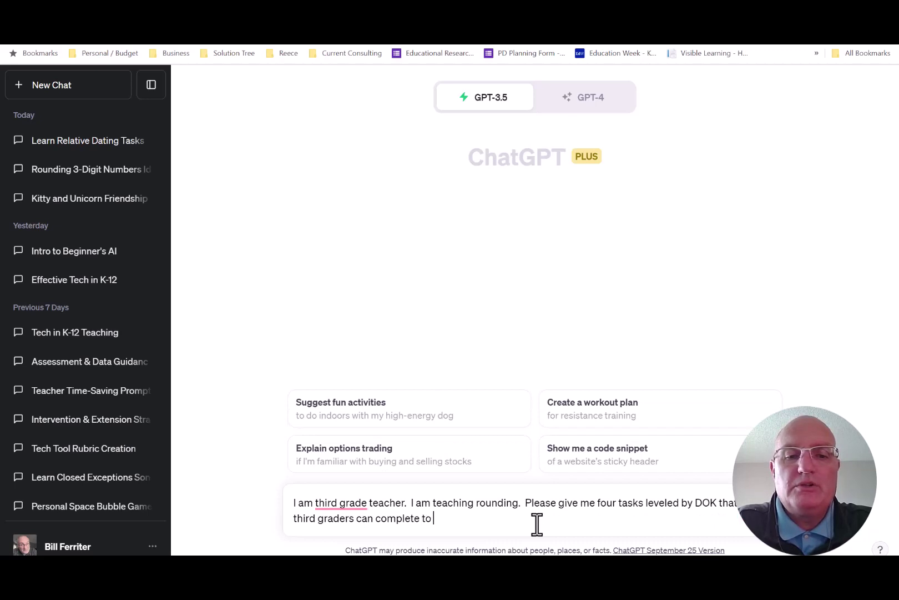
type("learn about roun")
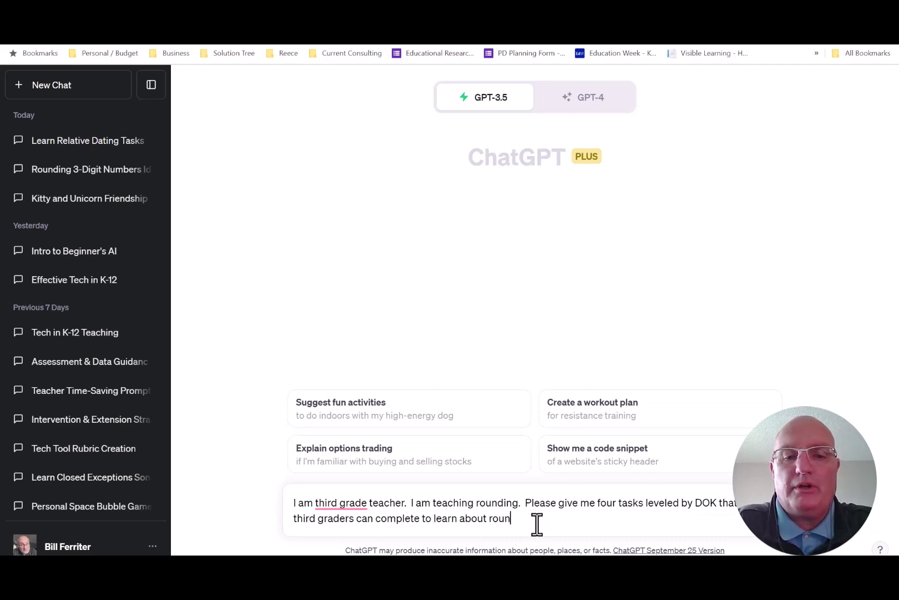
type("ding.")
- Send the rounding request and read through the returned DOK 1–4 rounding tasks
key("Return")
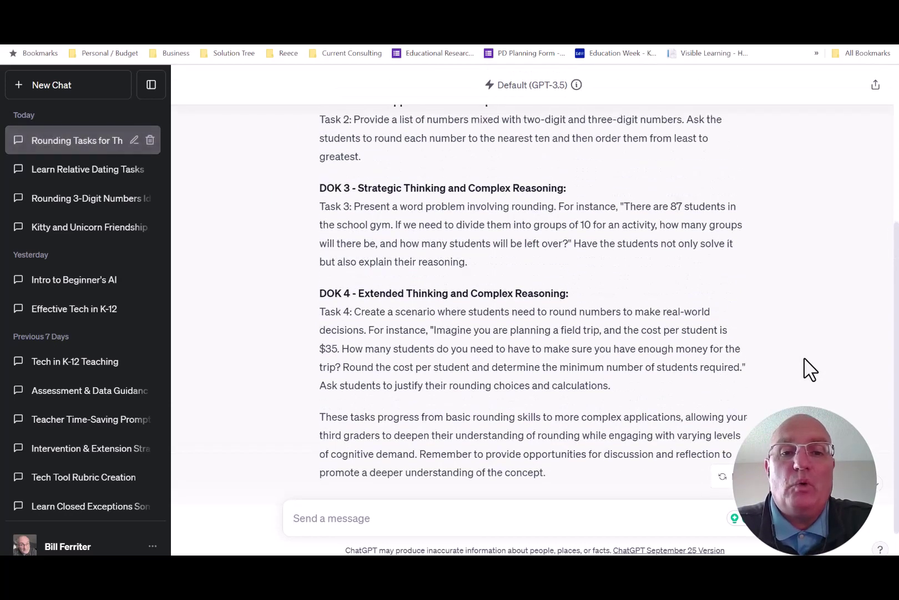
scroll(809, 369, "up", 3)
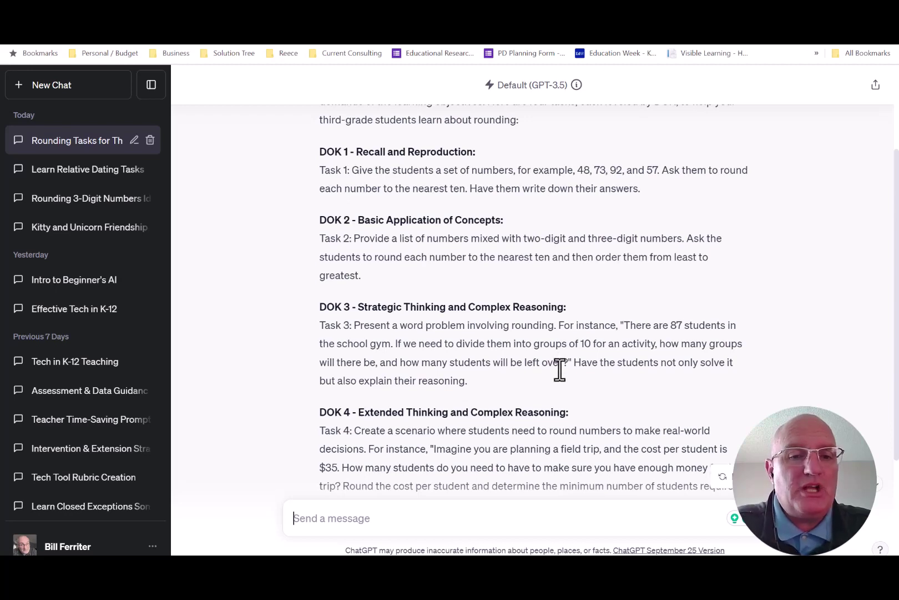
scroll(560, 369, "down", 3)
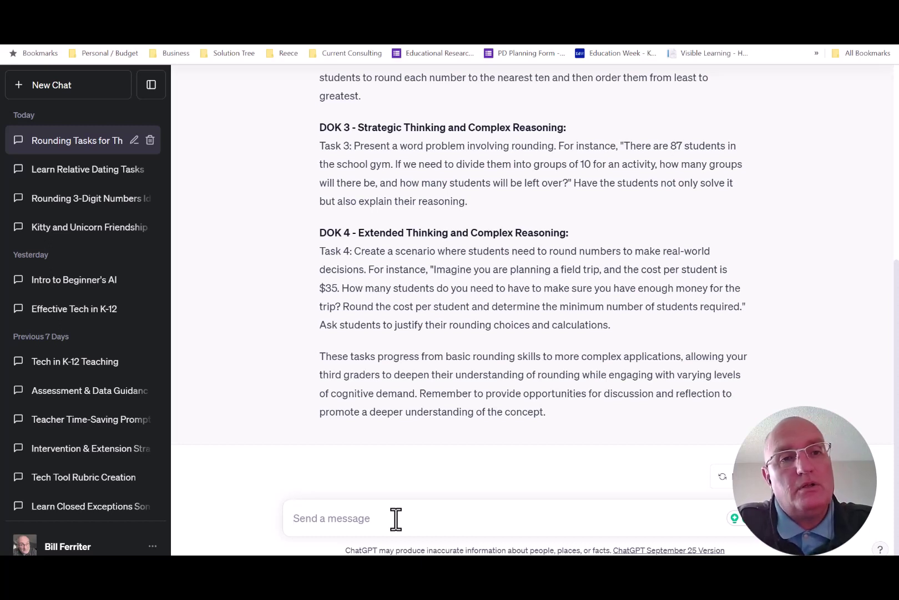
- Send 'Can you write a five paragraph high interest passage for eighth grade students to learn about fossils.'
type("Can ")
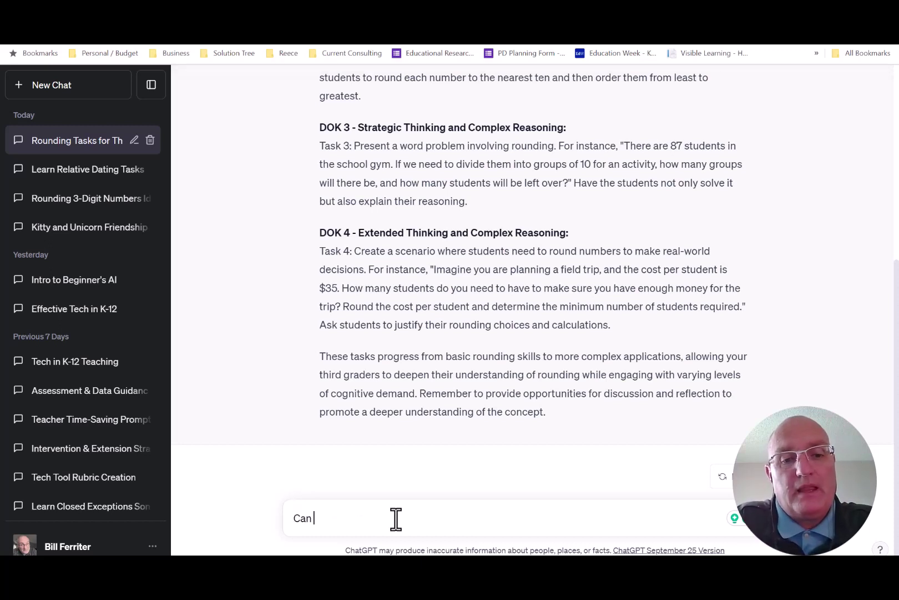
type("you write a f")
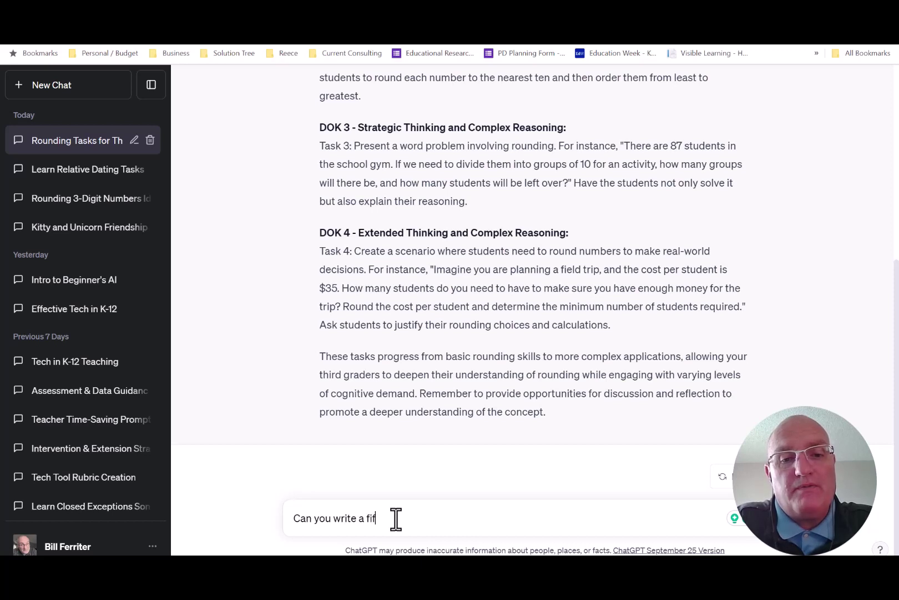
type("ive paragrap")
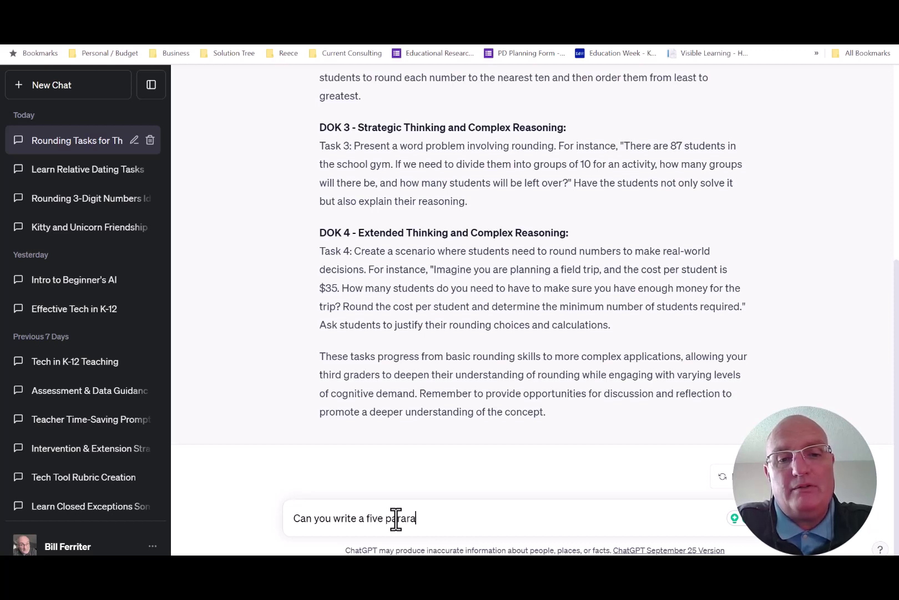
key("BackSpace")
key("BackSpace")
key("BackSpace")
key("BackSpace")
type("graph high interest")
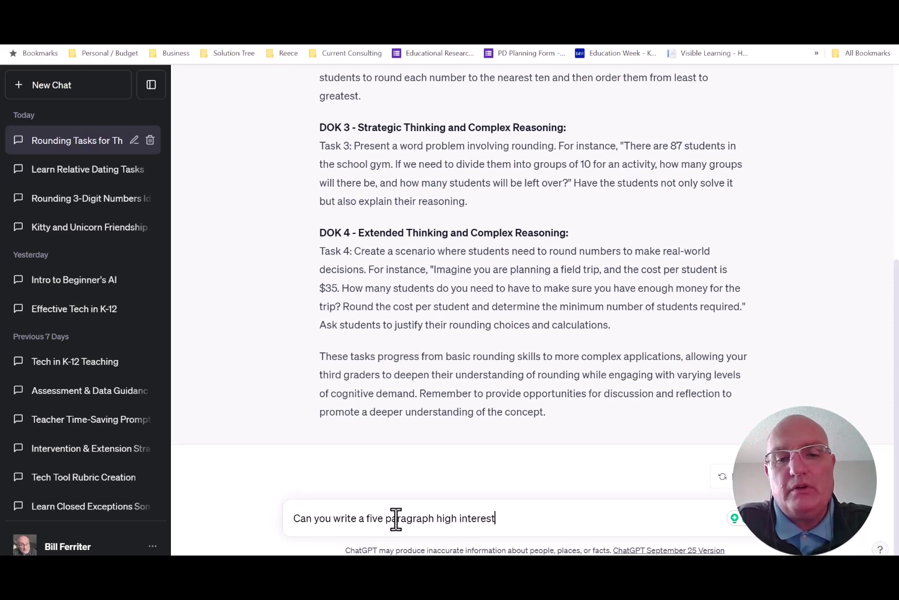
type(" passage for ")
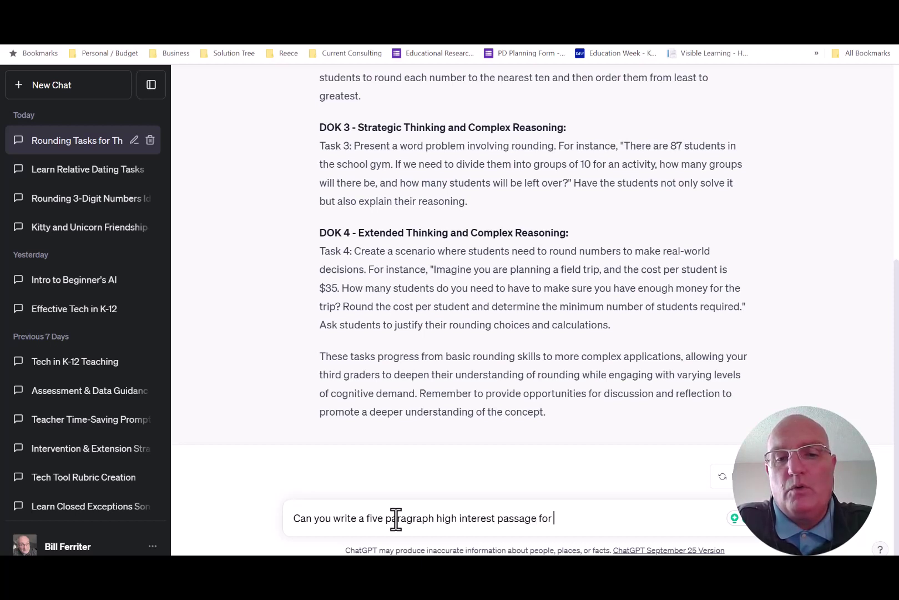
type("eighth grade st")
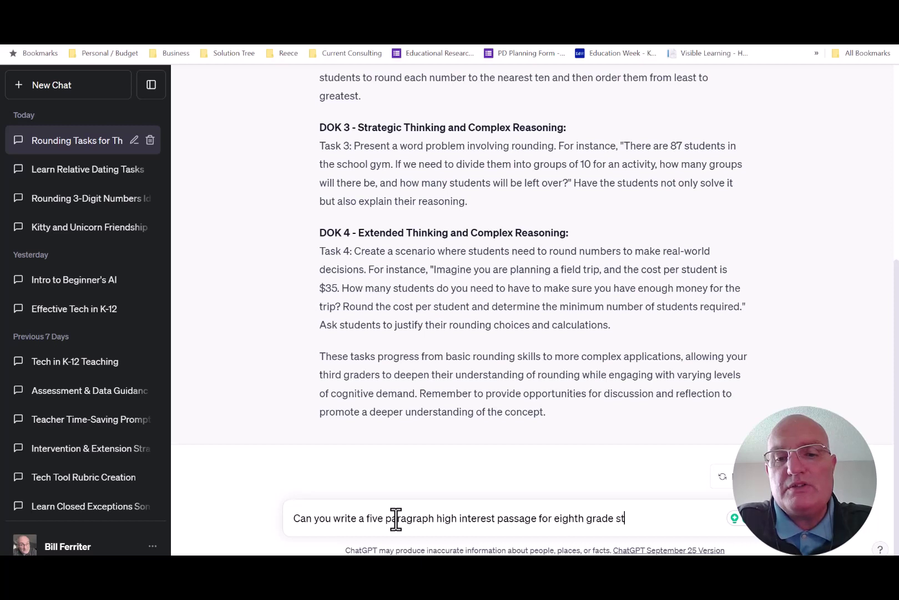
type("udents to e")
key("BackSpace")
type("o le")
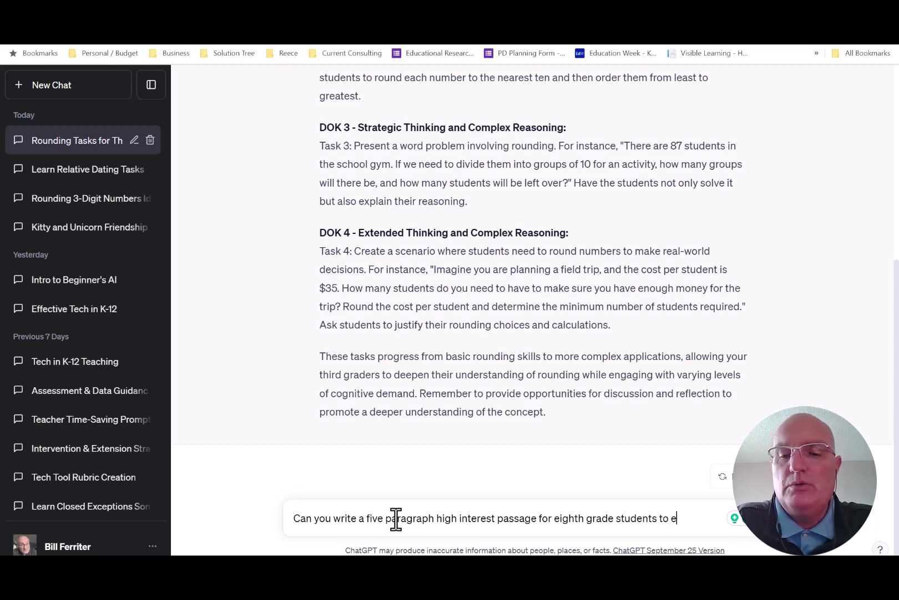
type("arn")
key("BackSpace")
key("BackSpace")
key("BackSpace")
key("BackSpace")
type("learn ")
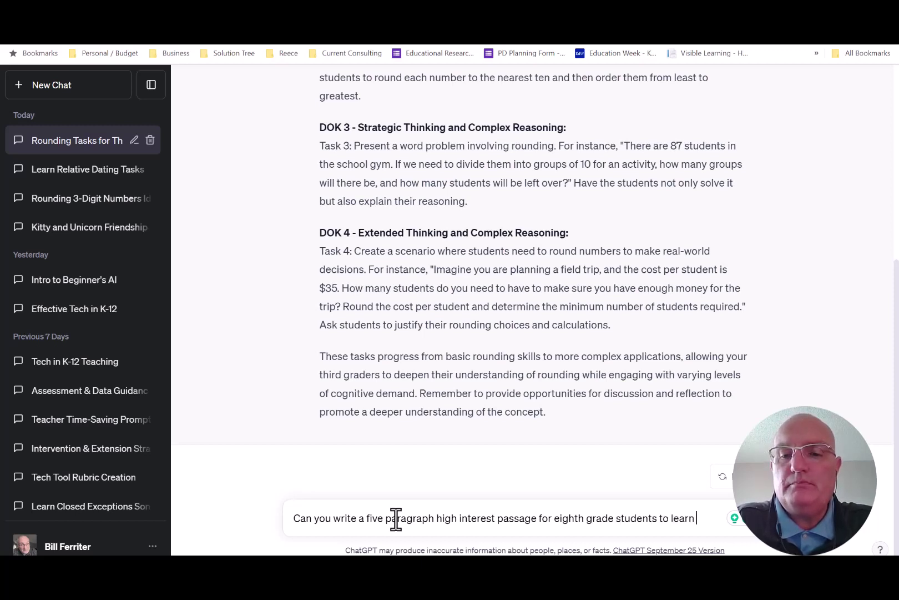
type("about foss")
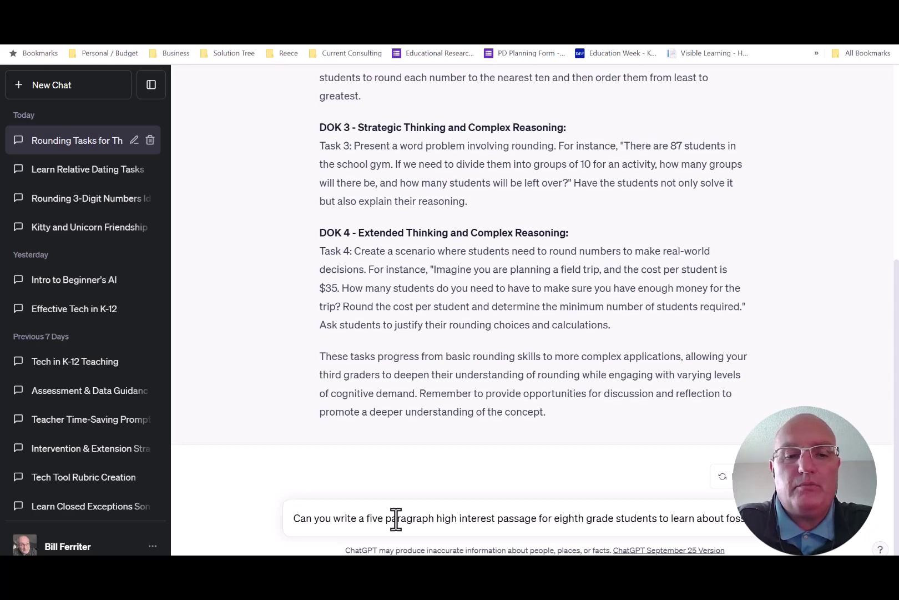
type("iles")
key("BackSpace")
key("BackSpace")
type("s.")
key("Return")
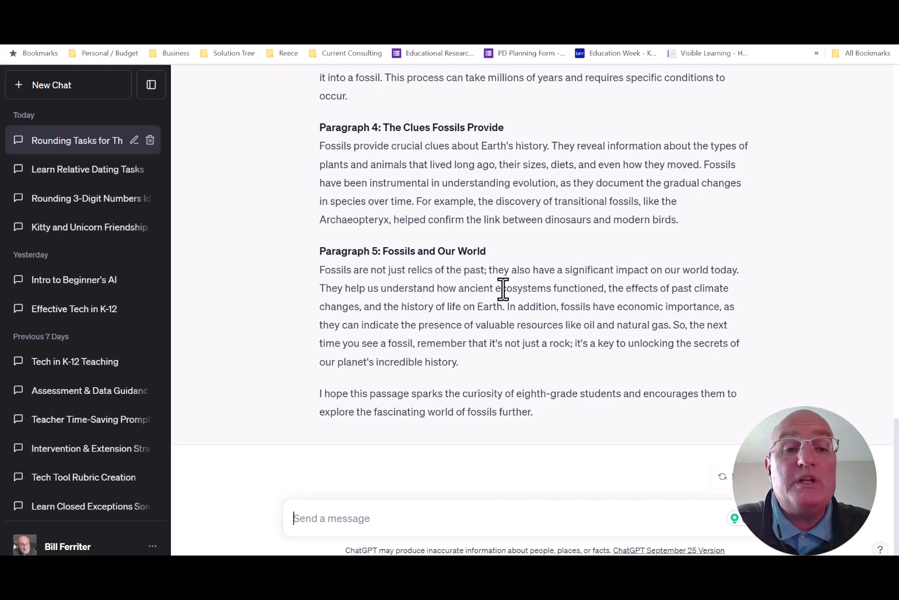
scroll(503, 288, "up", 5)
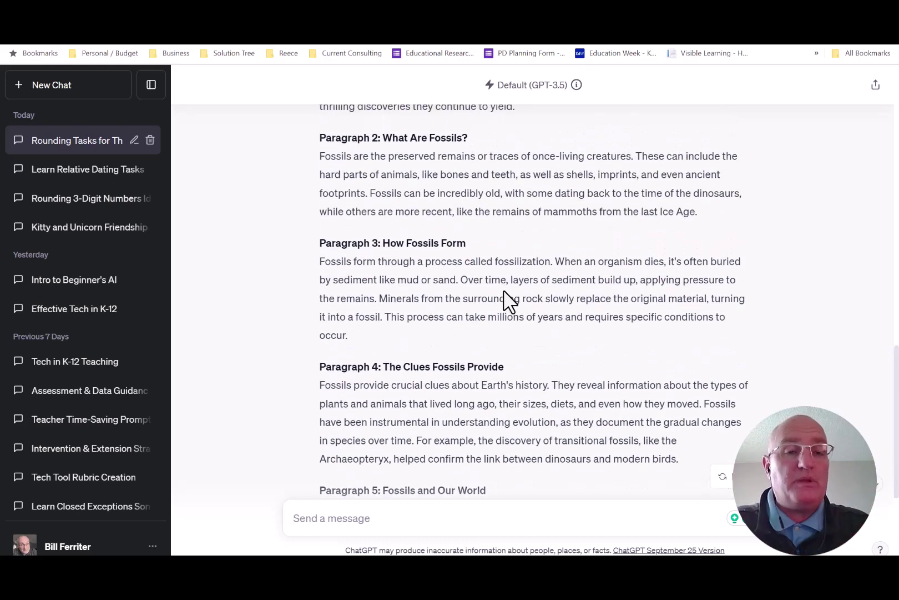
scroll(504, 290, "up", 1)
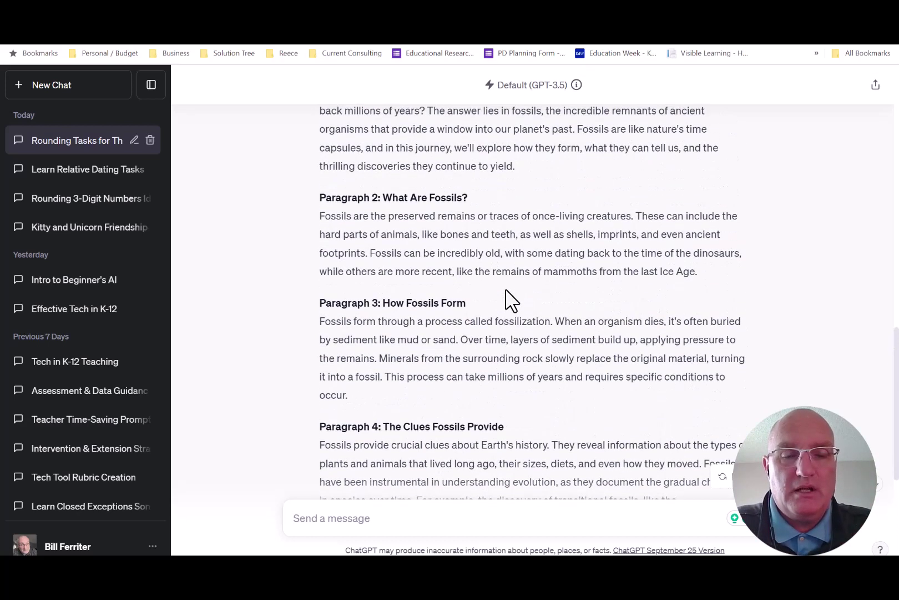
scroll(511, 300, "up", 2)
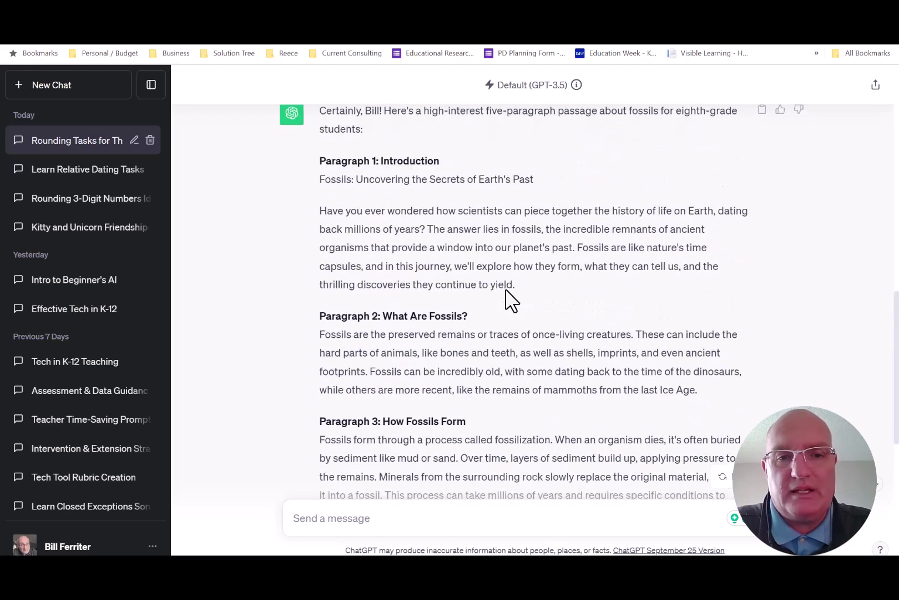
scroll(511, 300, "down", 7)
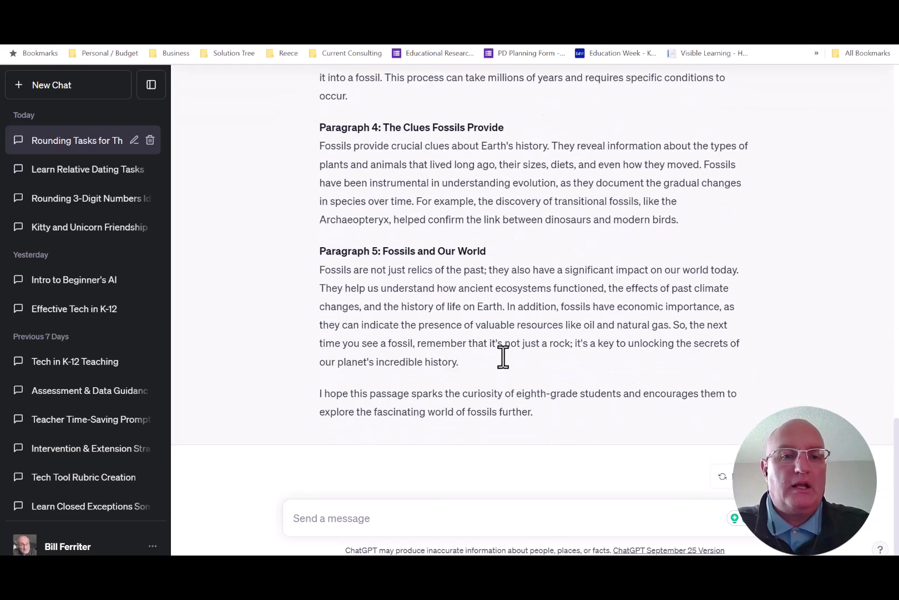
- Send 'can you generate four tasks leveled by DOK for this passage.' to ChatGPT
type("can you gui")
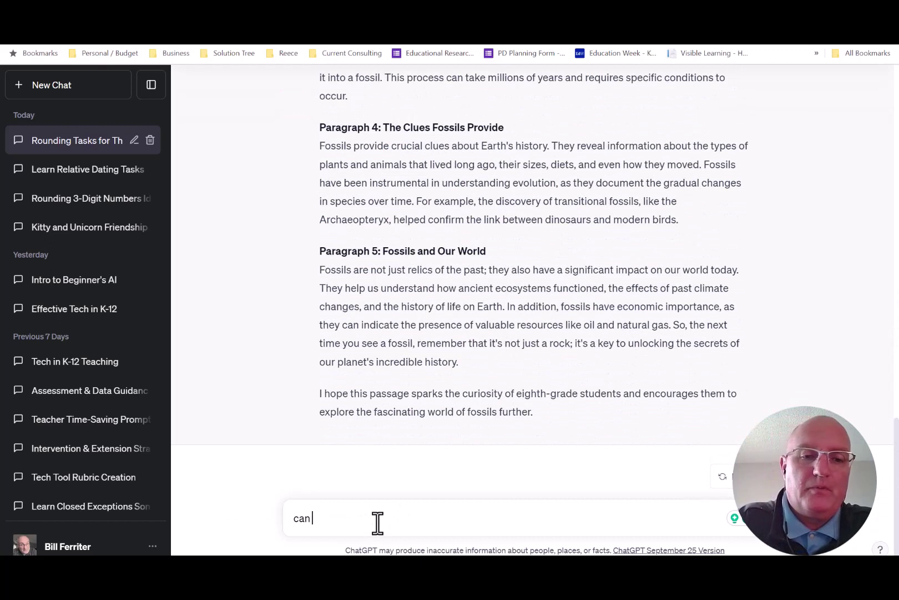
key("BackSpace")
key("BackSpace")
type("ener")
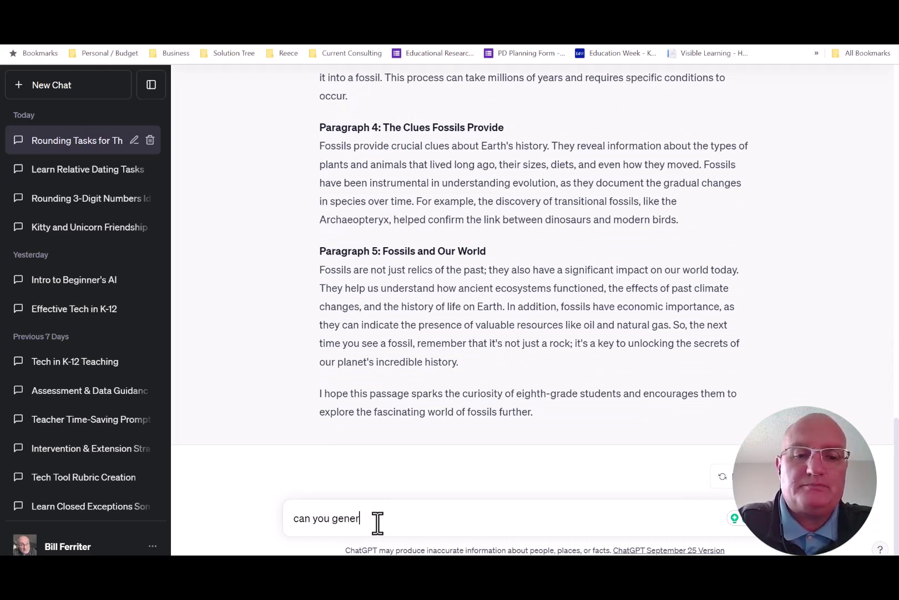
type("age four tasks")
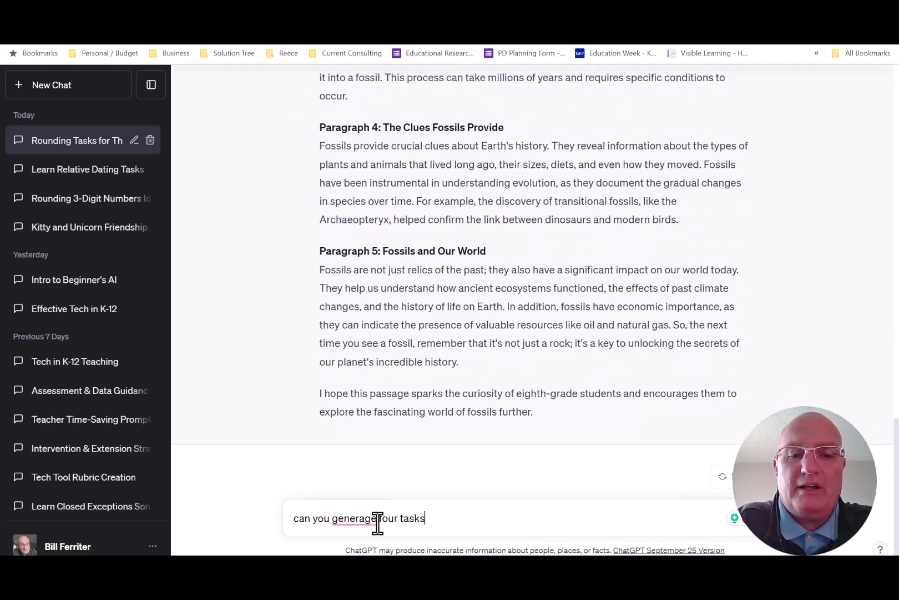
type(" leveled by D")
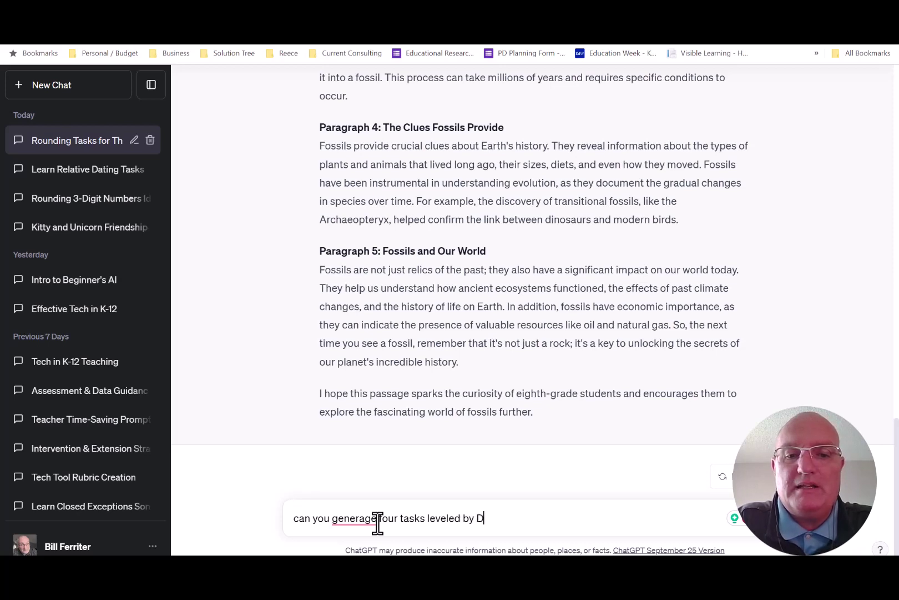
type("OK for this passage")
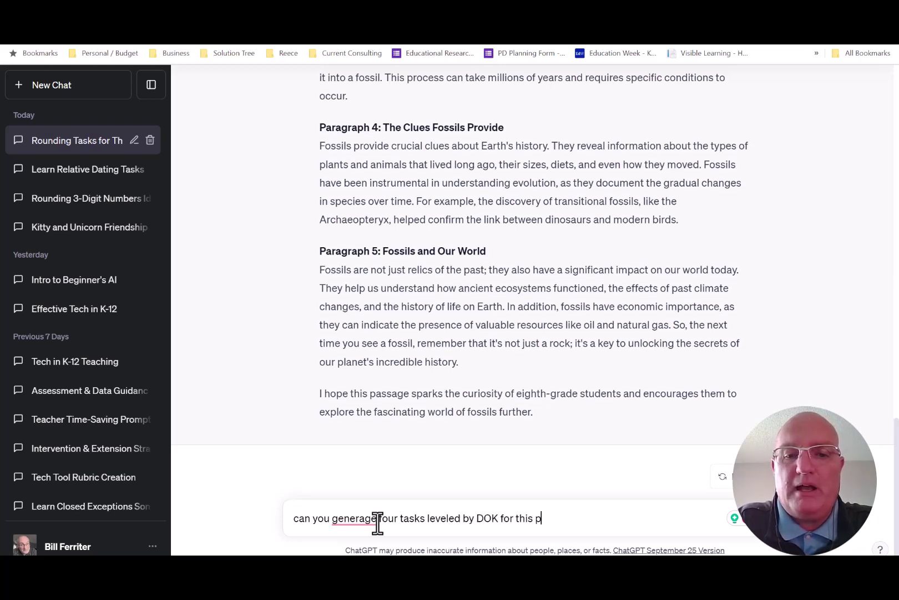
key("BackSpace")
key("BackSpace")
type("sage.")
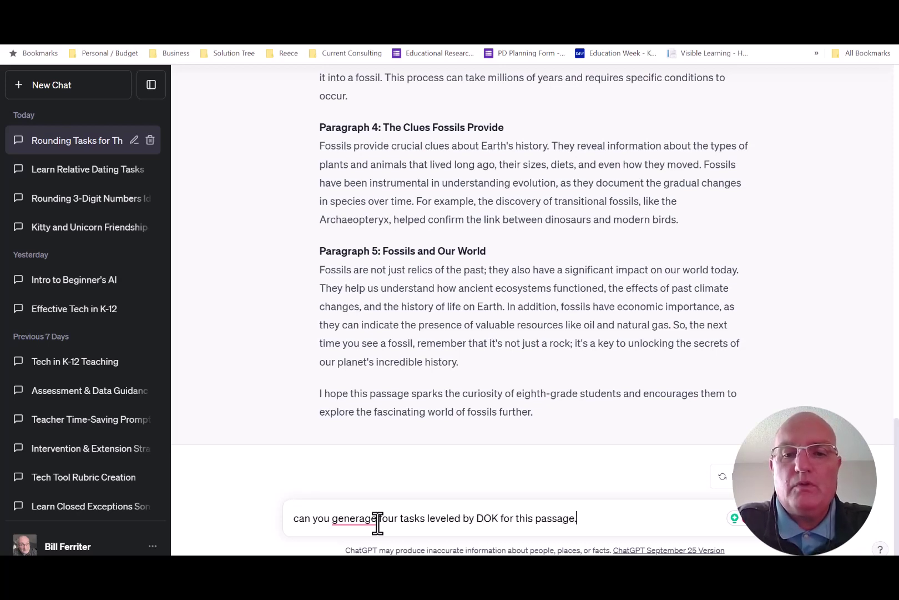
key("Return")
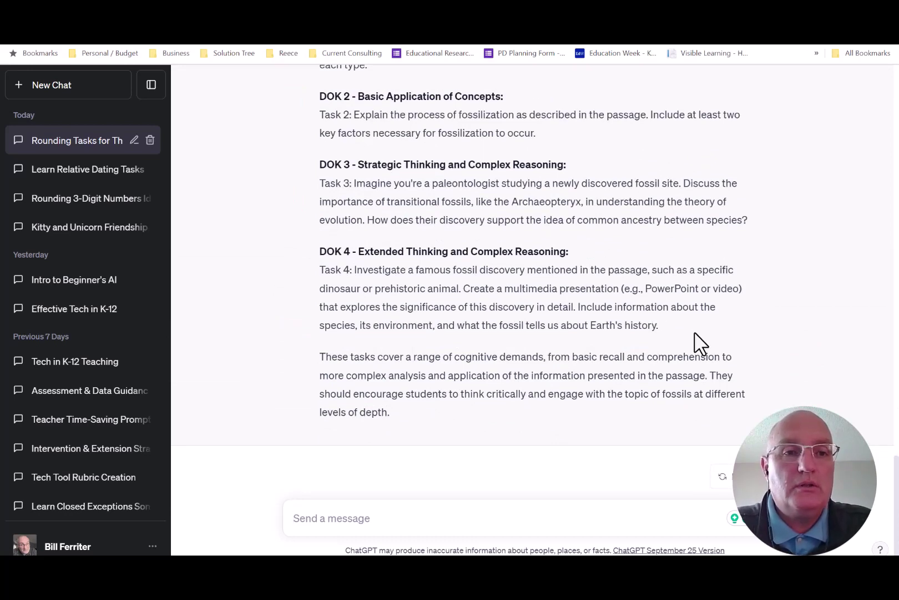
scroll(696, 338, "up", 3)
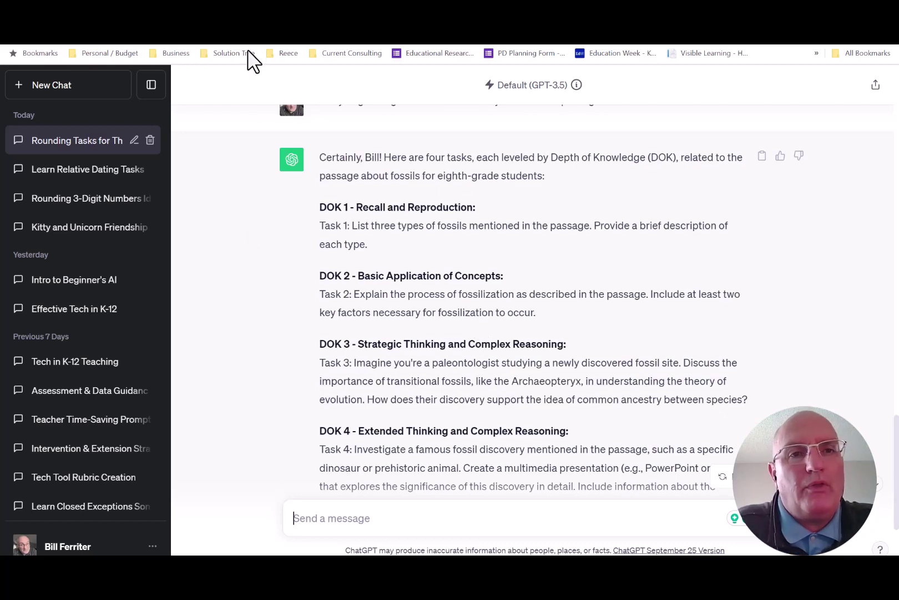
- Copy the Maryland dinosaur fossil article text on CBS News, from the first paragraph to the last
left_click(261, 34)
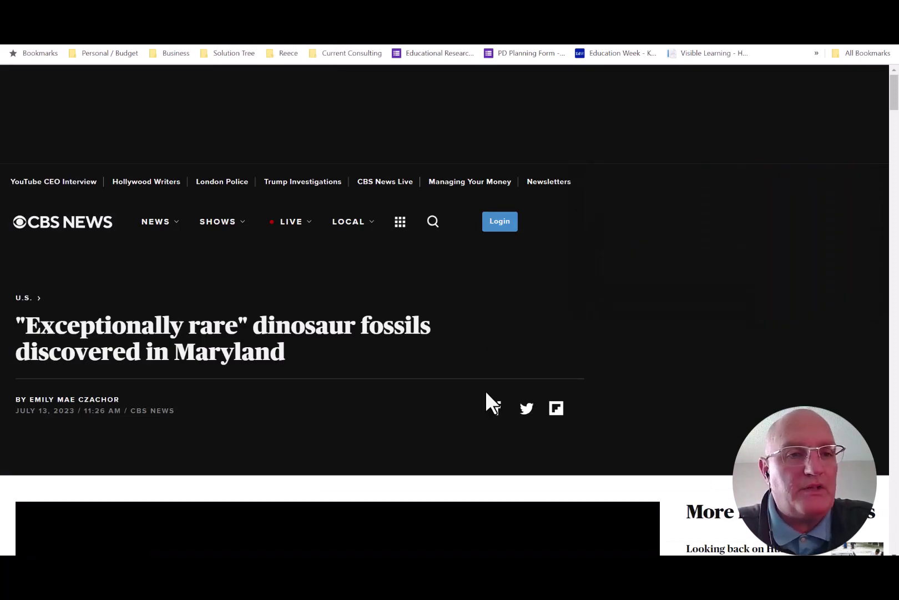
scroll(486, 392, "down", 3)
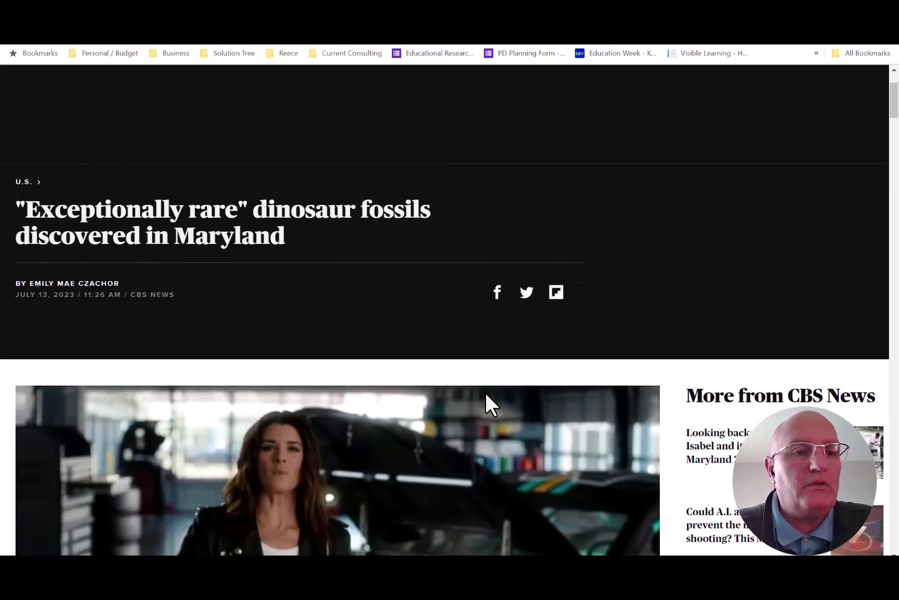
scroll(486, 392, "up", 1)
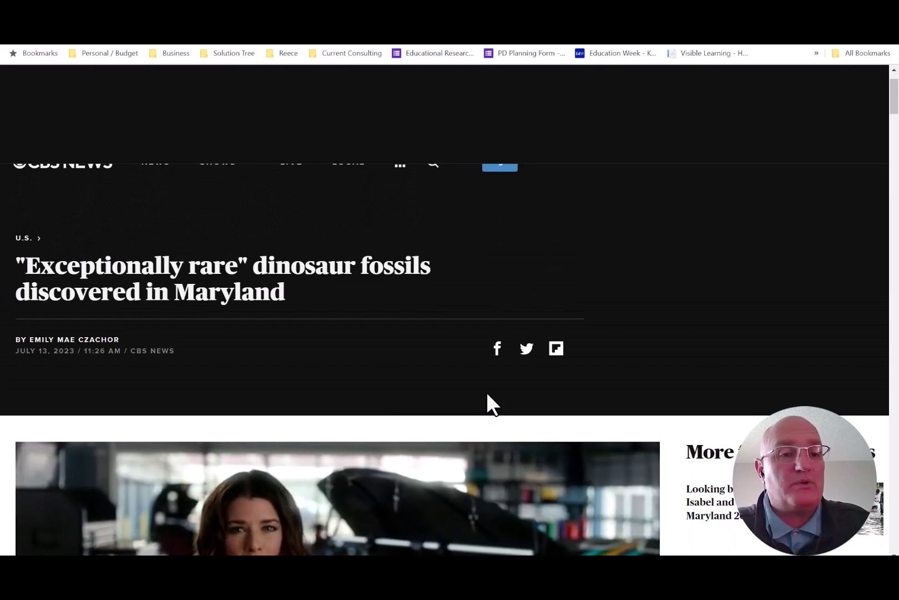
scroll(487, 392, "down", 8)
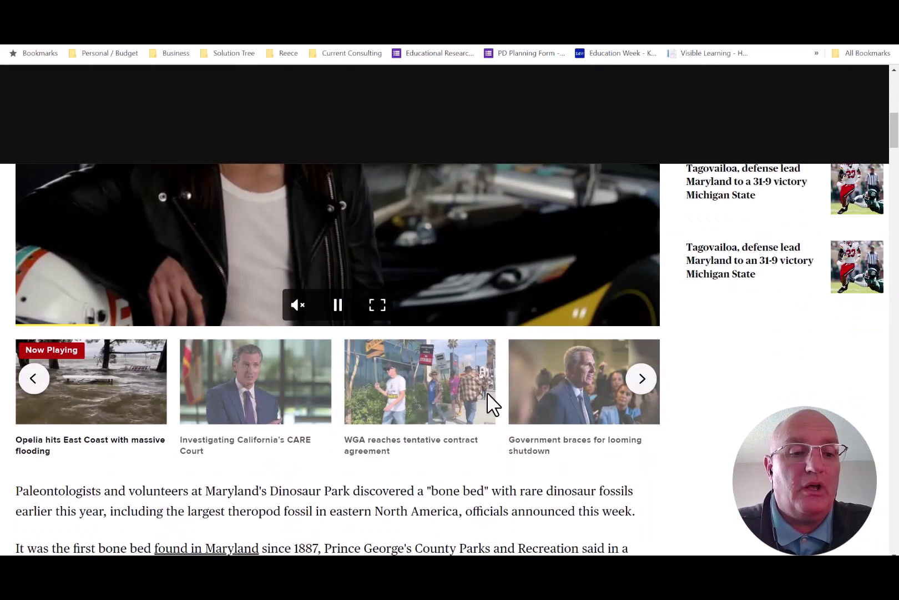
scroll(487, 391, "down", 2)
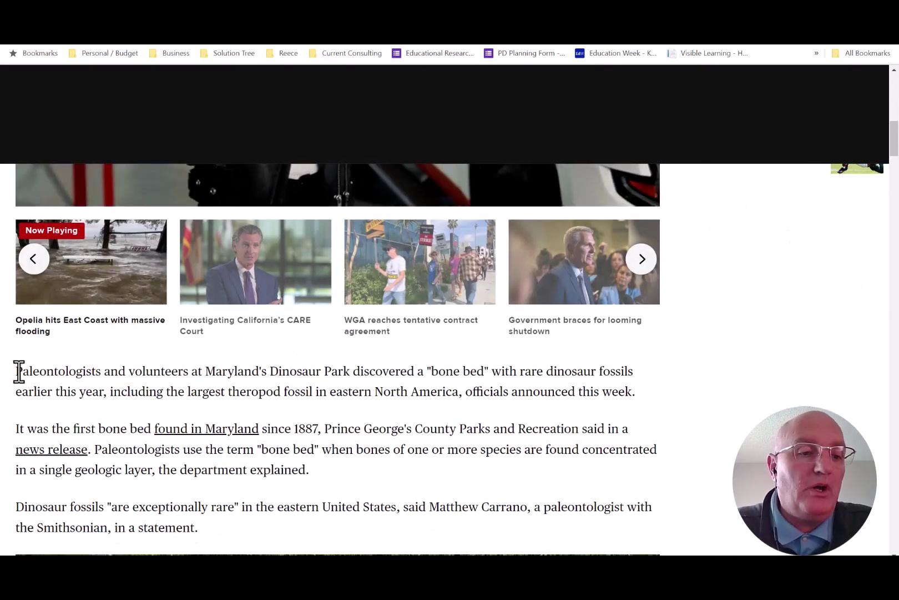
left_click_drag(18, 371, 237, 339)
left_click(237, 338)
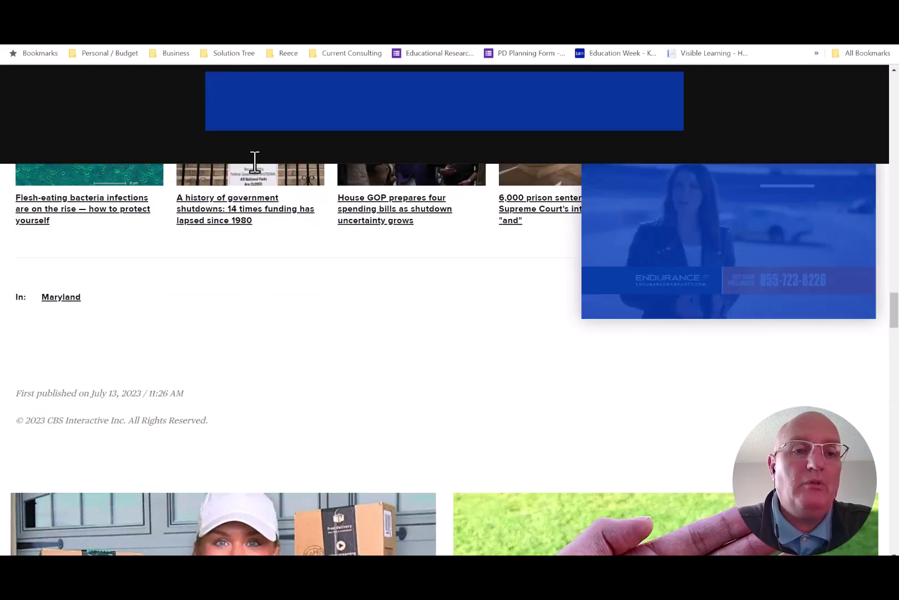
left_click_drag(255, 162, 279, 401)
scroll(279, 401, "up", 5)
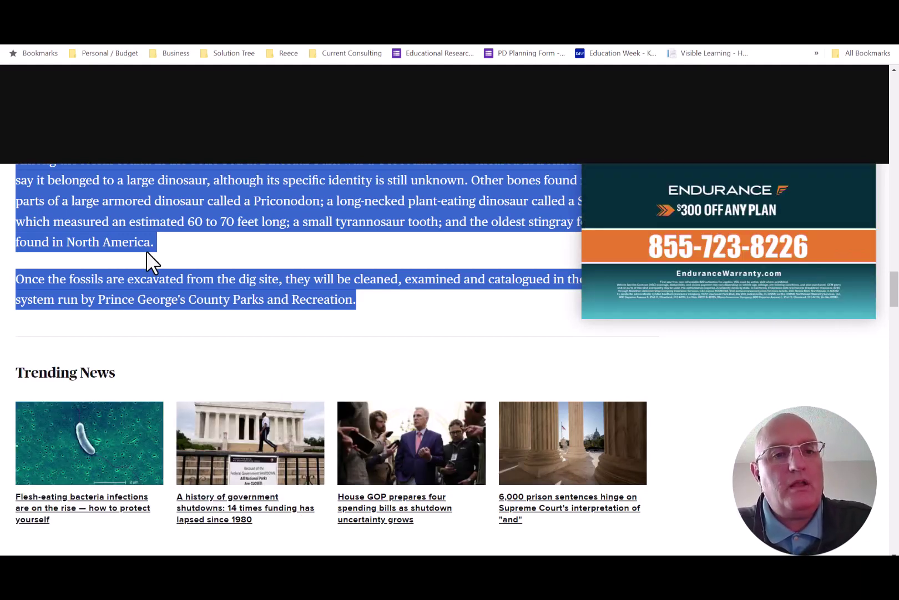
right_click(153, 226)
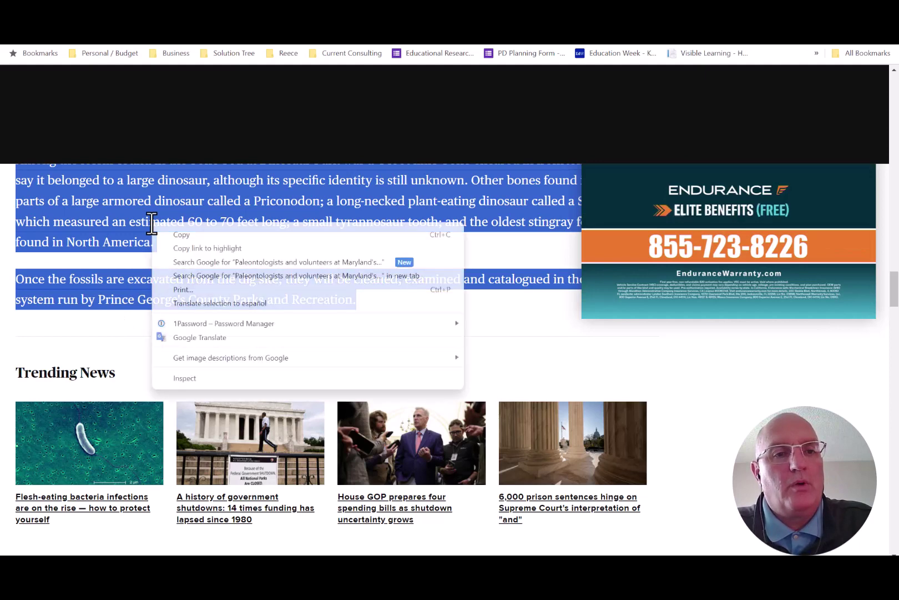
left_click(181, 234)
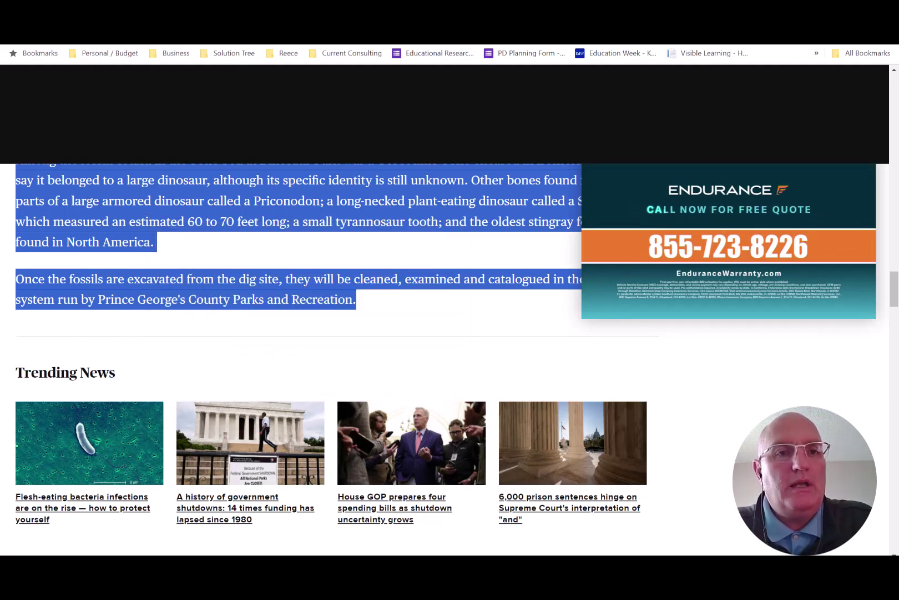
- Type a request for four DOK-leveled eighth-grade tasks based on this passage, then paste the article below
key("ctrl+Tab")
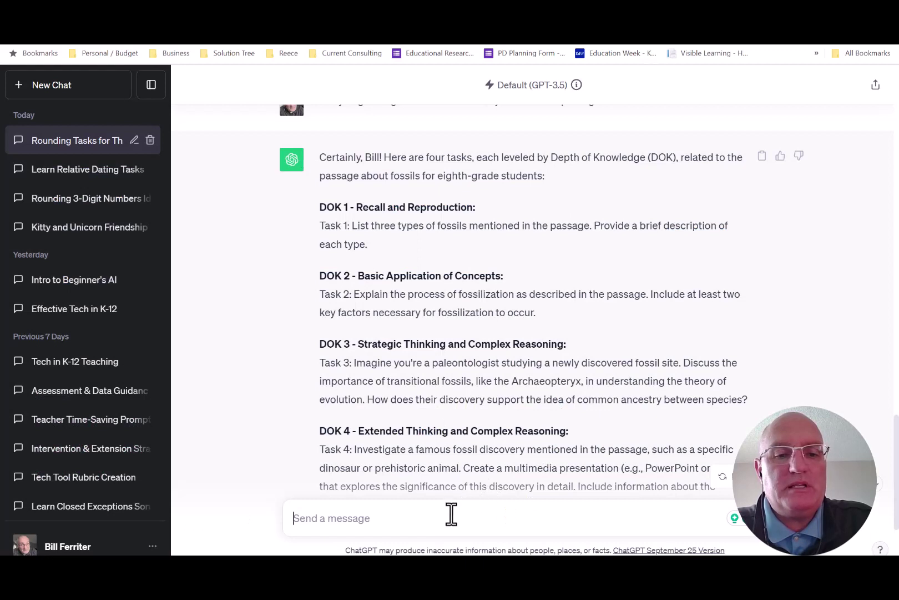
type("Hel")
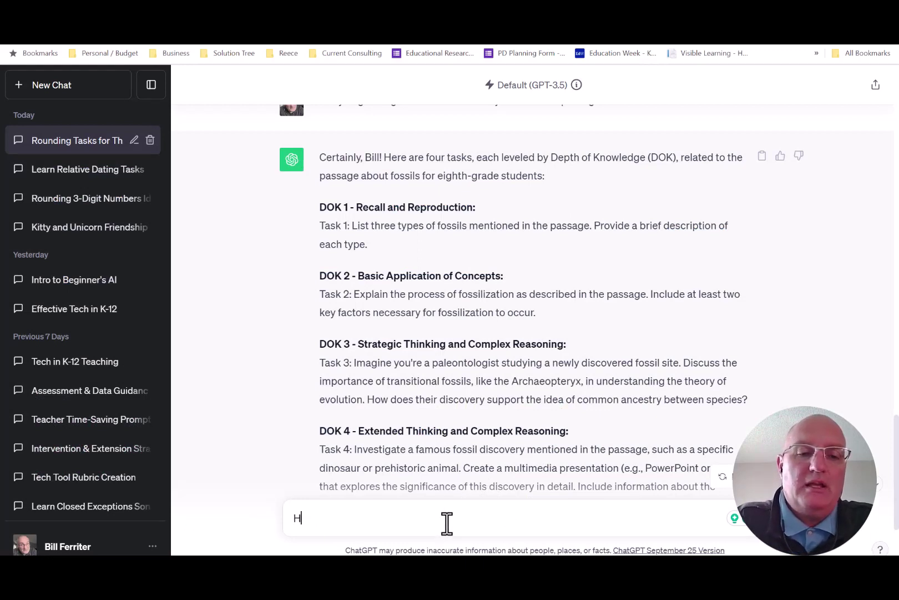
key("BackSpace")
key("BackSpace")
key("BackSpace")
type("Can yo")
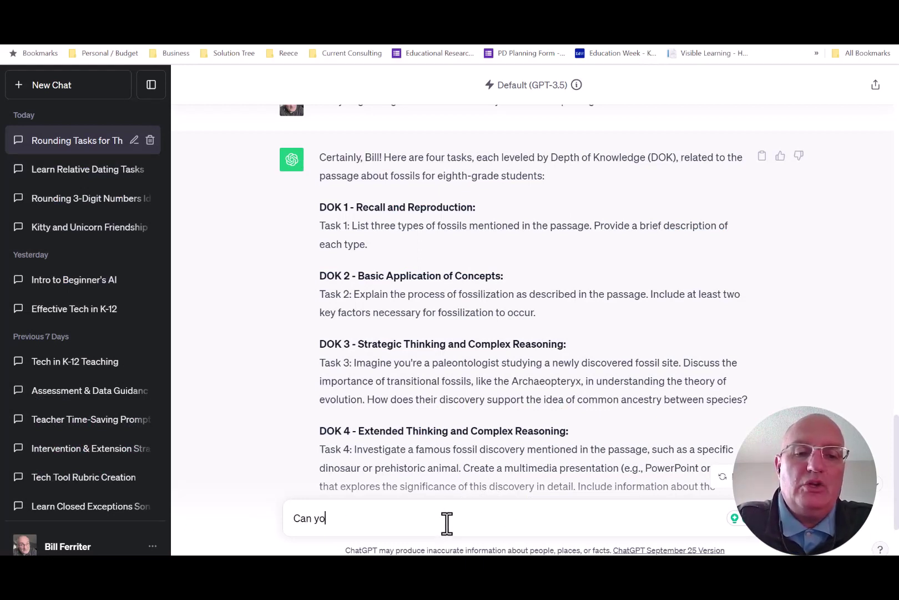
type("u create f")
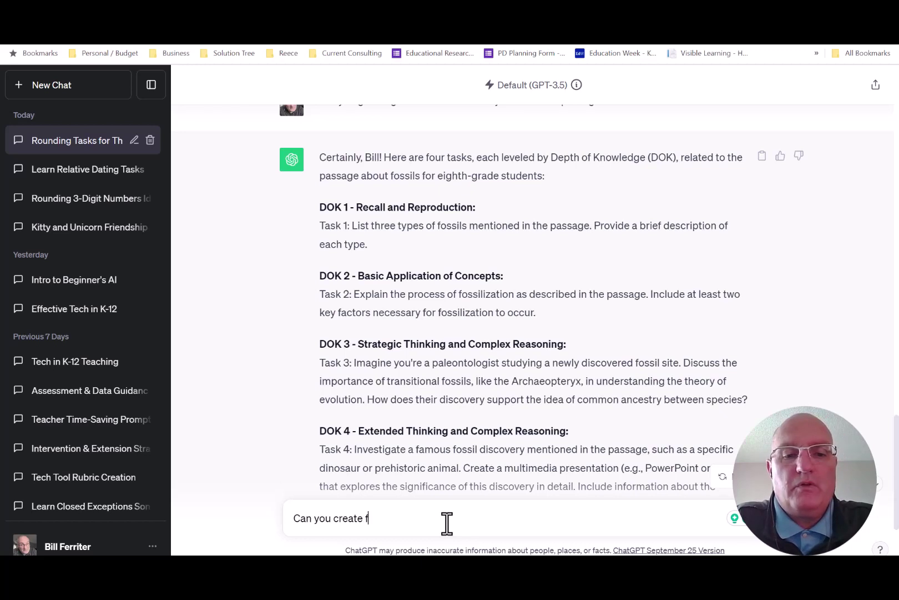
type("our tasks leve")
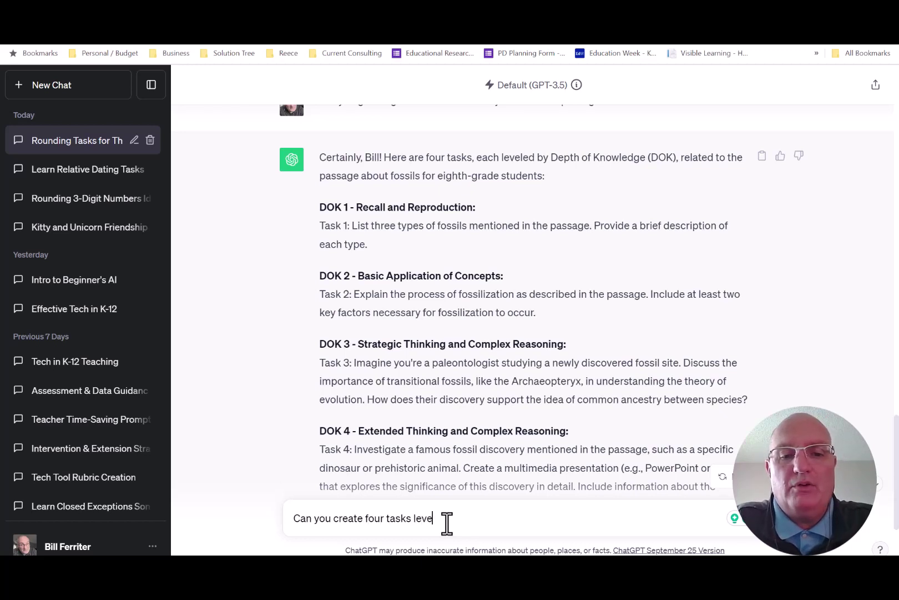
type("led by DOK ")
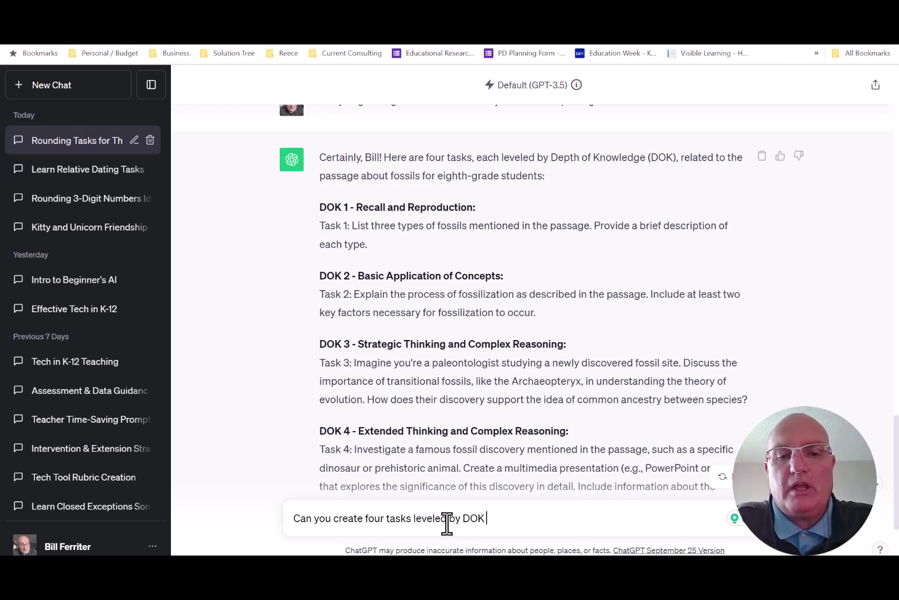
type("for ")
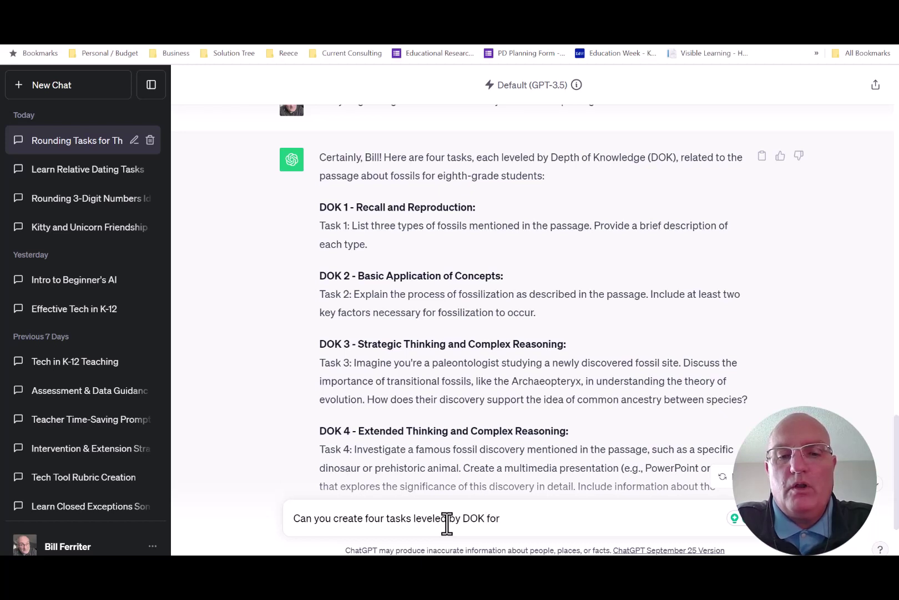
type("eighth ")
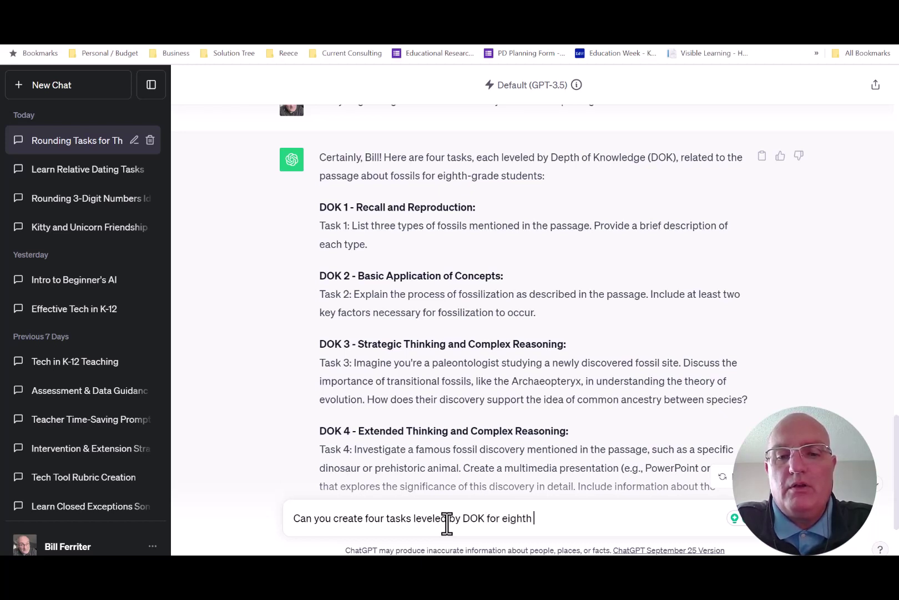
type("graders to comp")
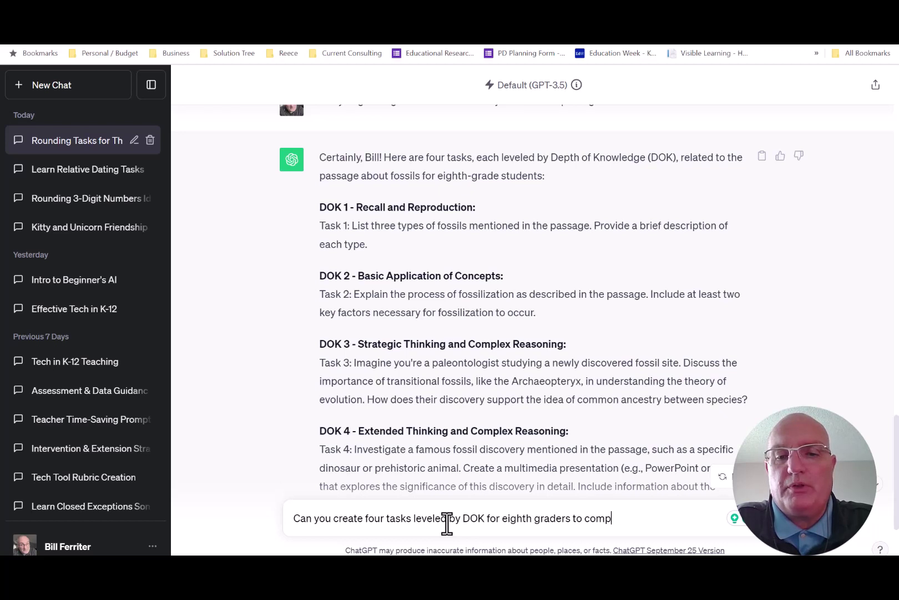
type("lete based on this")
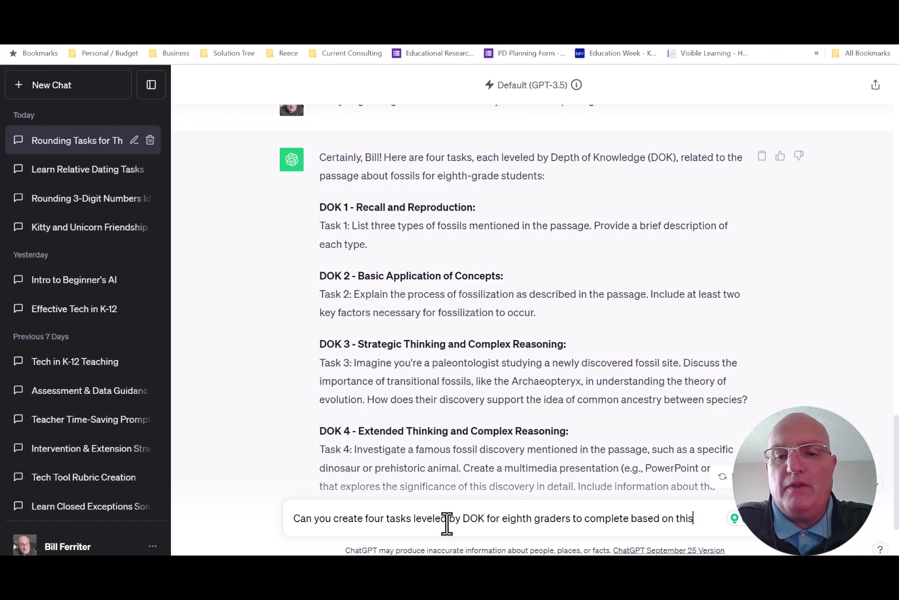
type(" reading passage.")
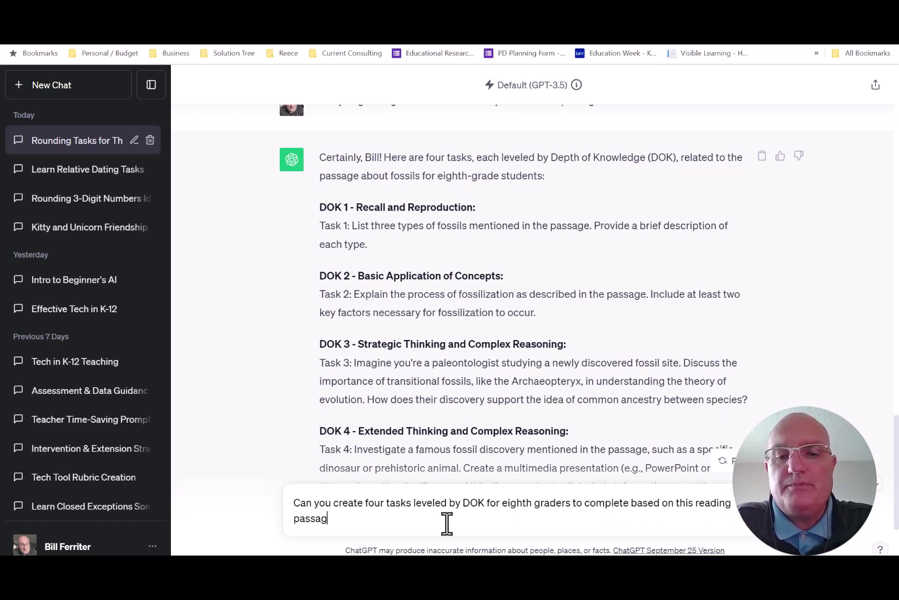
key("ctrl+v")
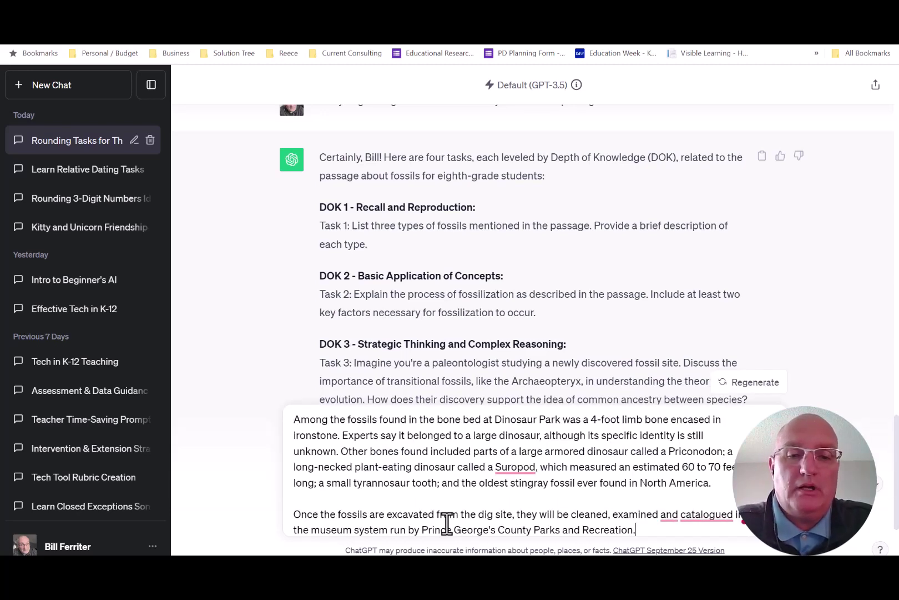
right_click(403, 452)
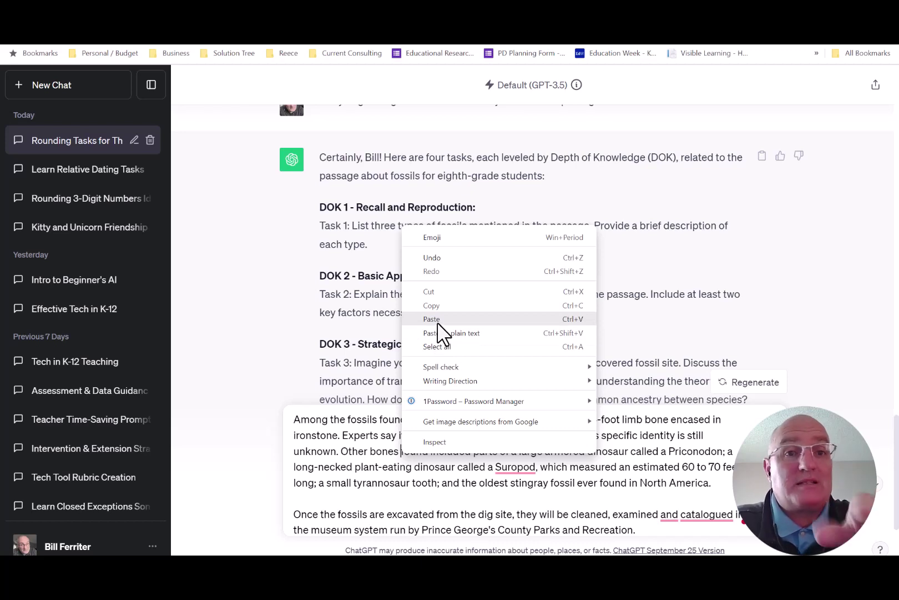
left_click(341, 478)
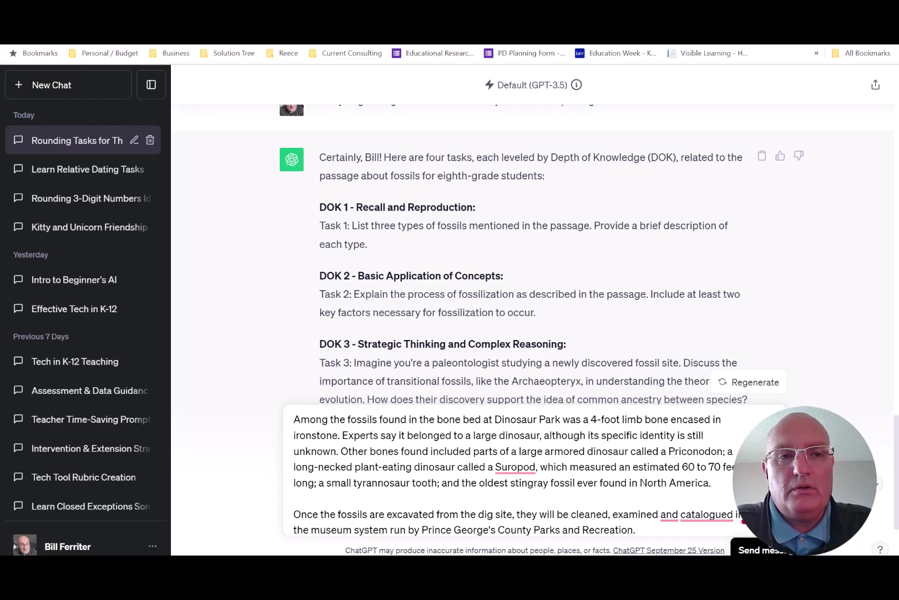
- Send the passage request and scroll through the four Maryland Dinosaur Park tasks
left_click(772, 522)
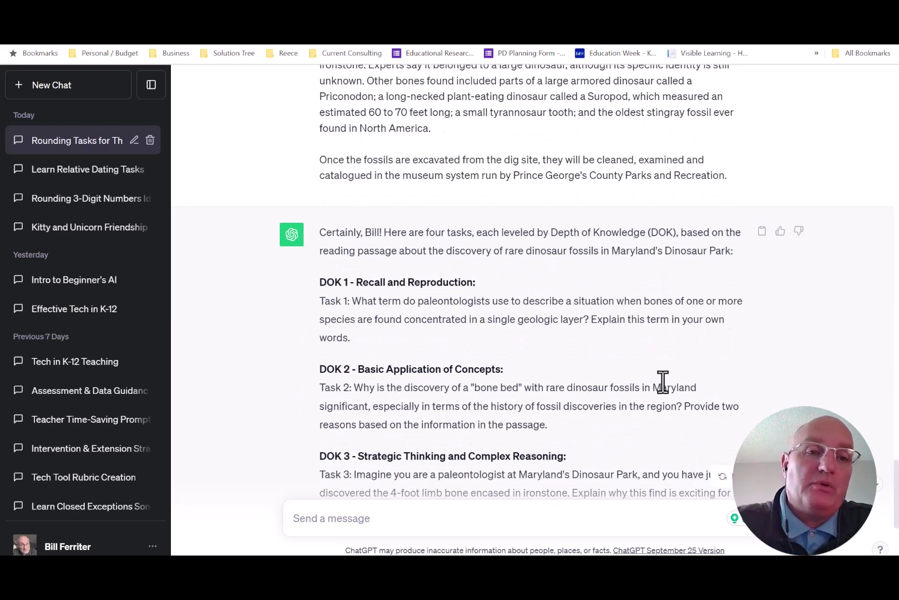
scroll(649, 391, "down", 2)
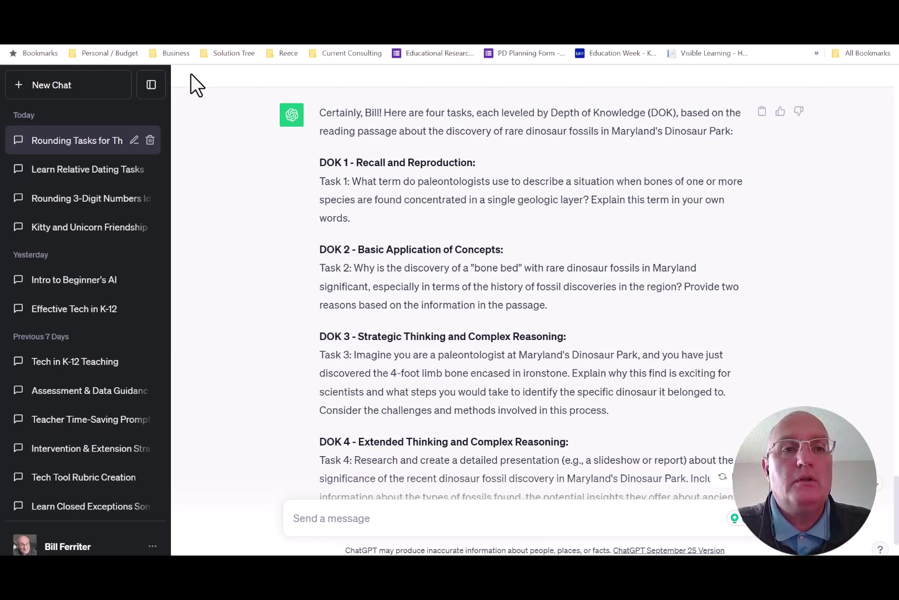
left_click(233, 31)
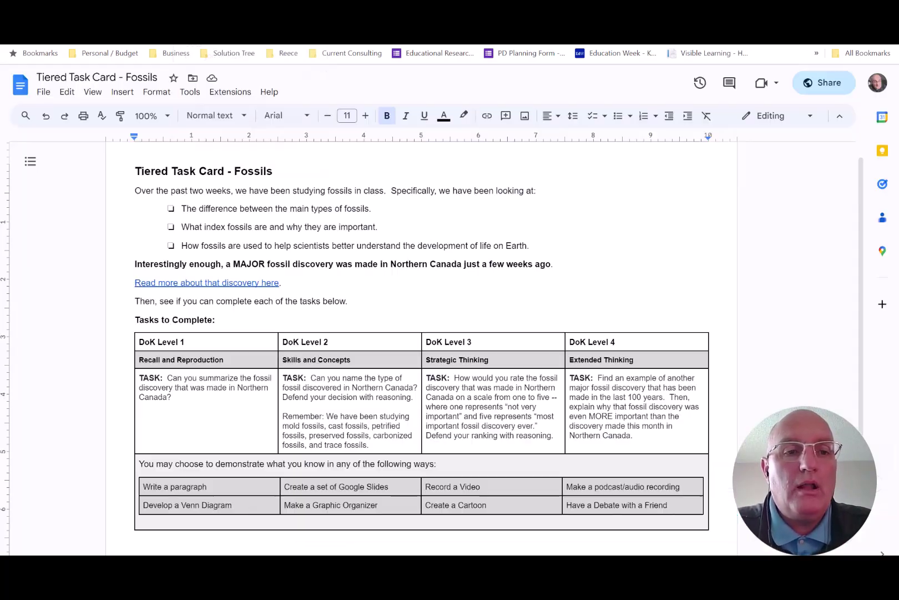
left_click_drag(297, 283, 130, 283)
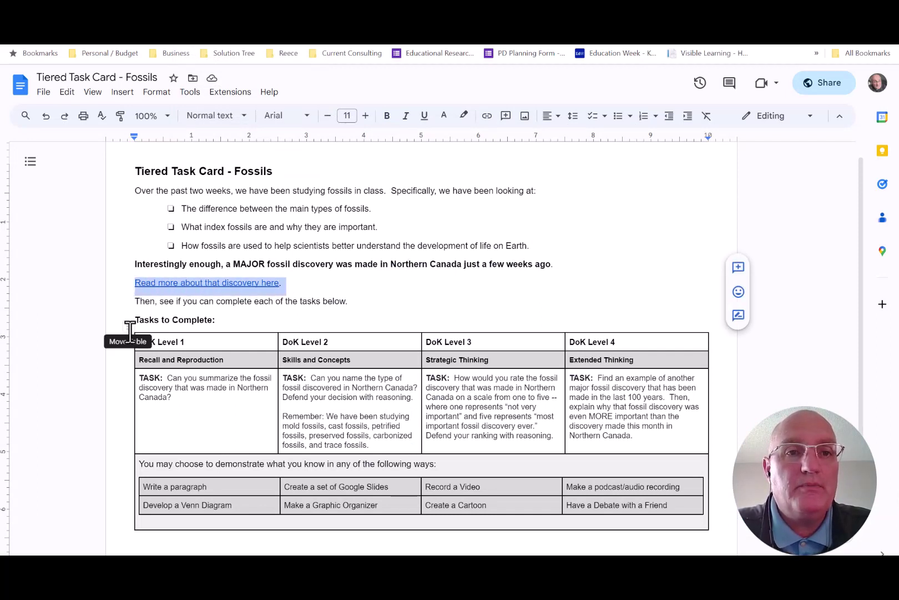
- Select ChatGPT's generated tasks from the DOK 1 heading down through the DOK 4 heading
key("ctrl+Tab")
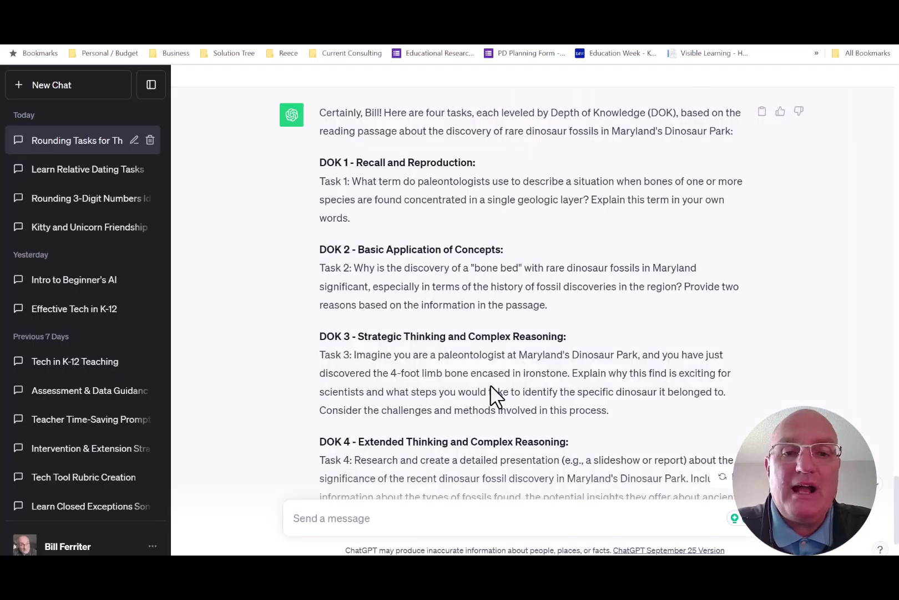
scroll(490, 385, "up", 1)
left_click_drag(395, 281, 364, 255)
left_click(320, 222)
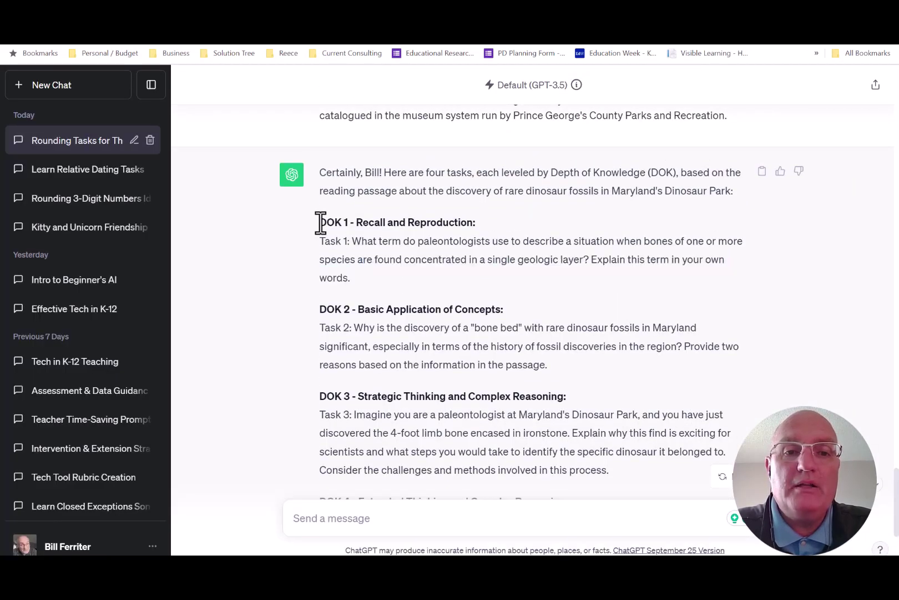
left_click_drag(320, 223, 630, 483)
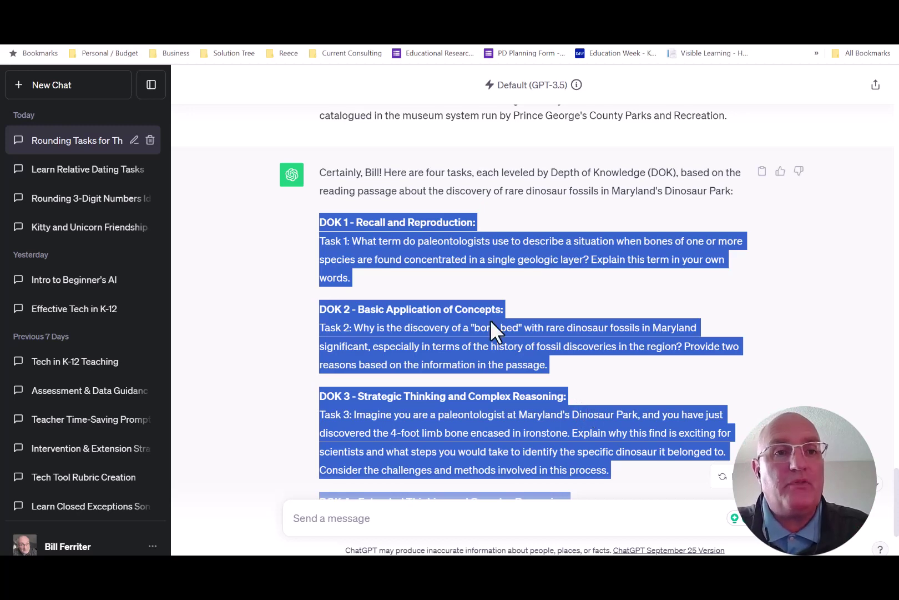
- In 'Tiered Task Card - Fossils', select all four TASK cells across the DoK levels
left_click(233, 20)
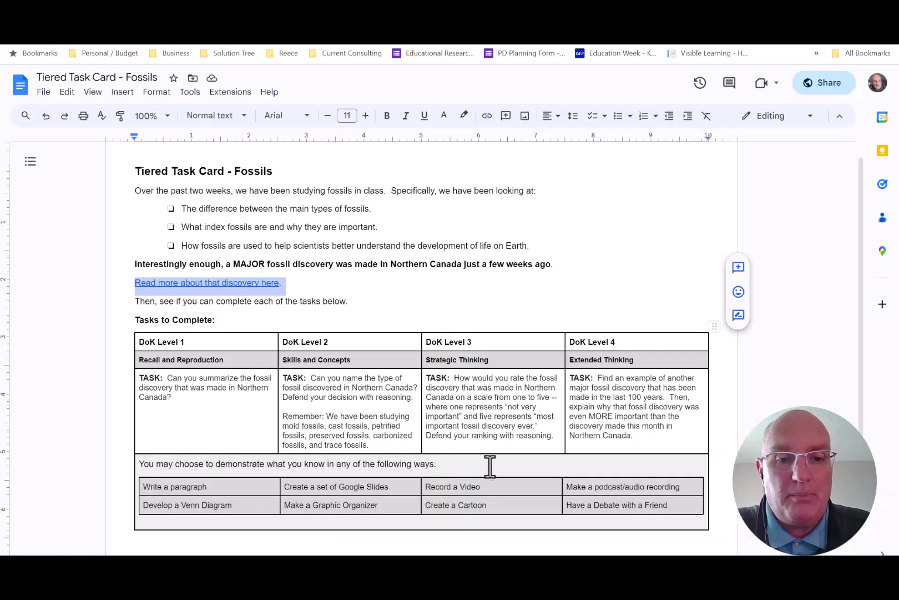
left_click_drag(644, 425, 238, 380)
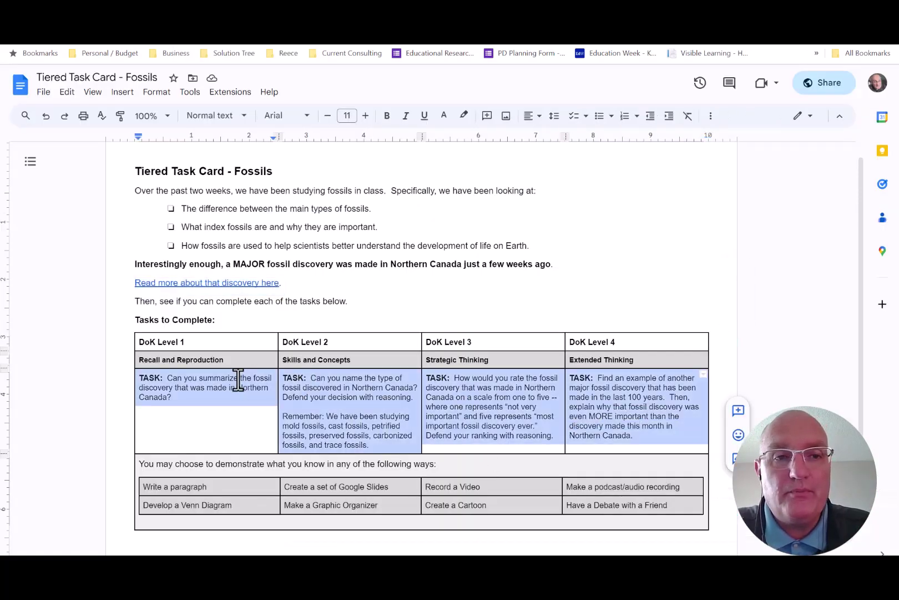
key("ctrl+shift+comma")
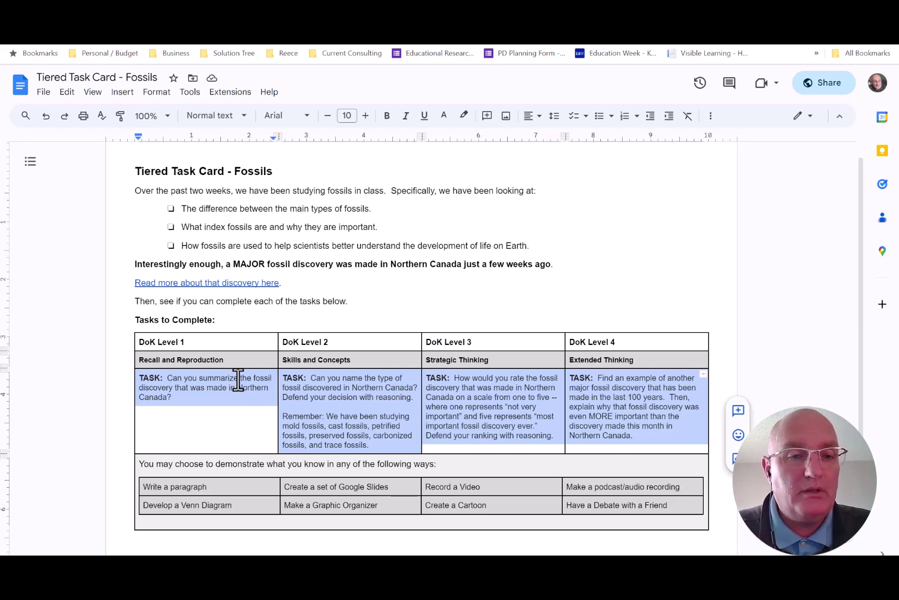
left_click(433, 211)
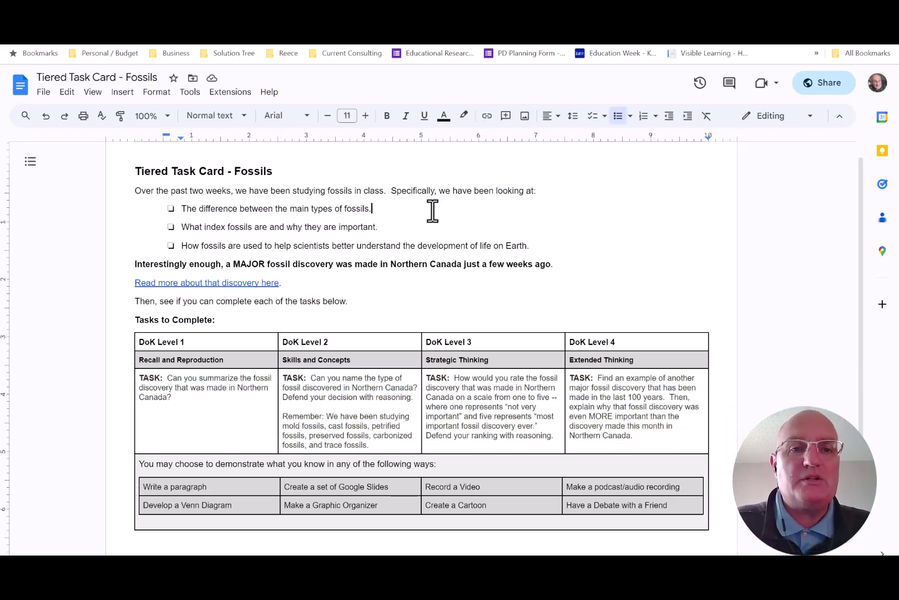